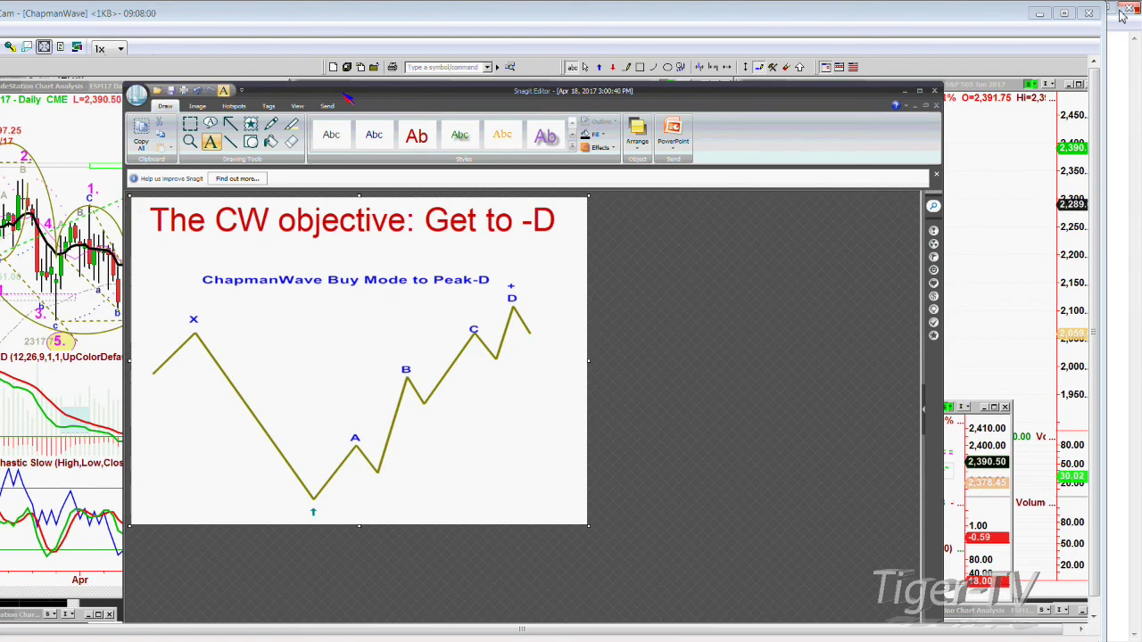
# Step: Move the Snagit wave diagram aside and switch to the TradeStation workspace with the ESM17 daily and weekly charts
pyautogui.moveTo(348, 98); pyautogui.dragTo(480, 145)
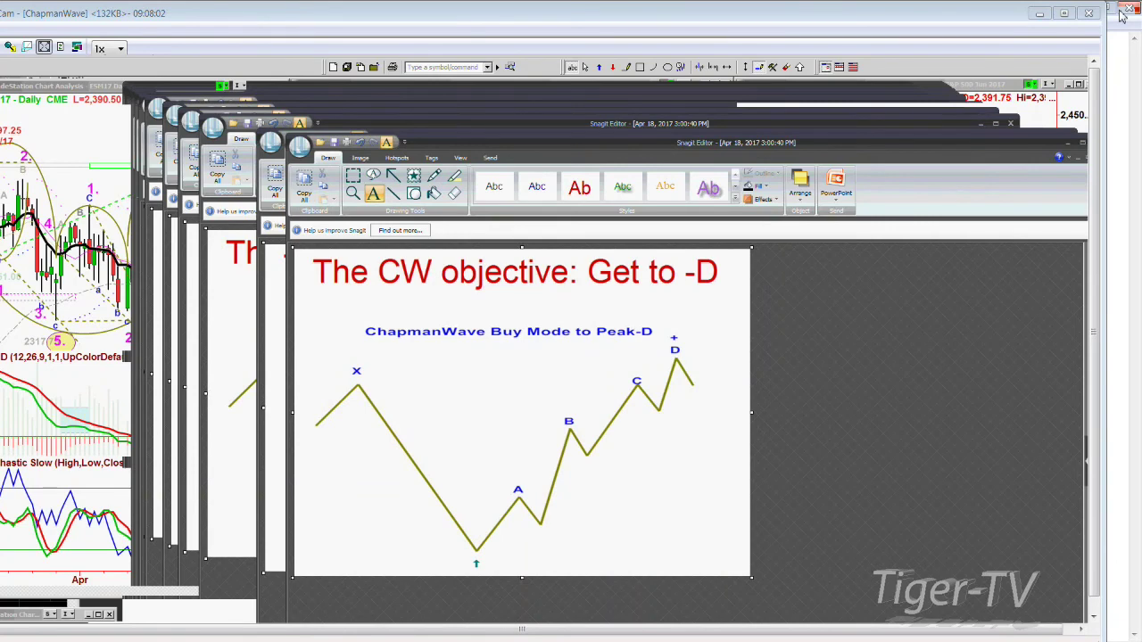
pyautogui.hotkey('alt', 'Tab')
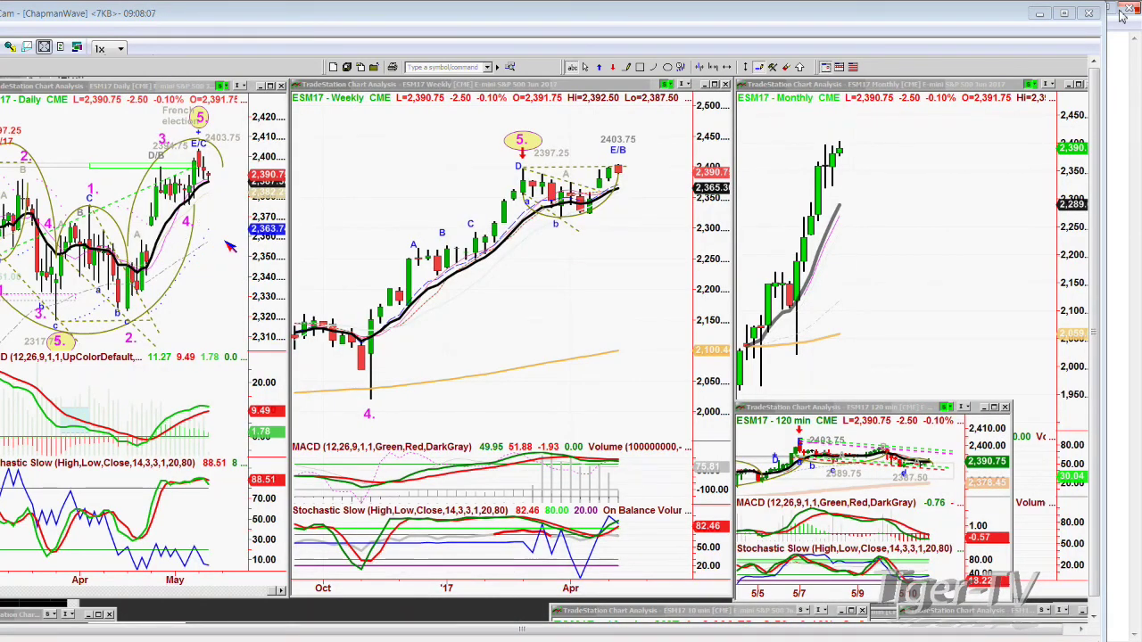
pyautogui.click(228, 253)
pyautogui.click(386, 185)
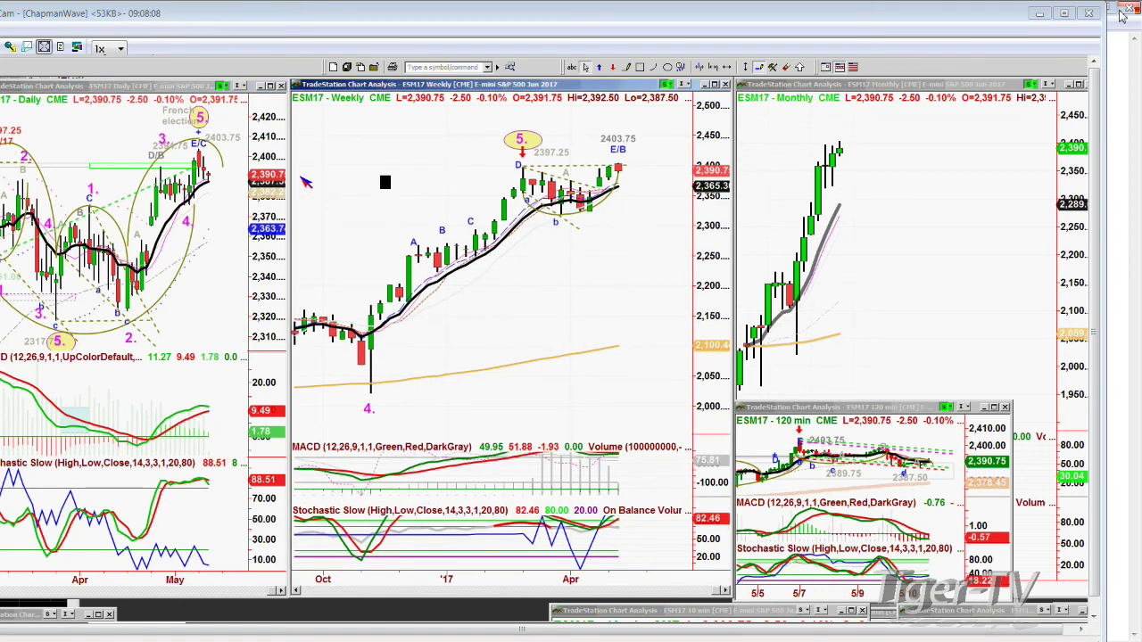
# Step: Narrow the ESM17 weekly chart window, then widen the daily chart window over it to expose price history back to the start of 2017
pyautogui.moveTo(291, 188); pyautogui.dragTo(328, 191)
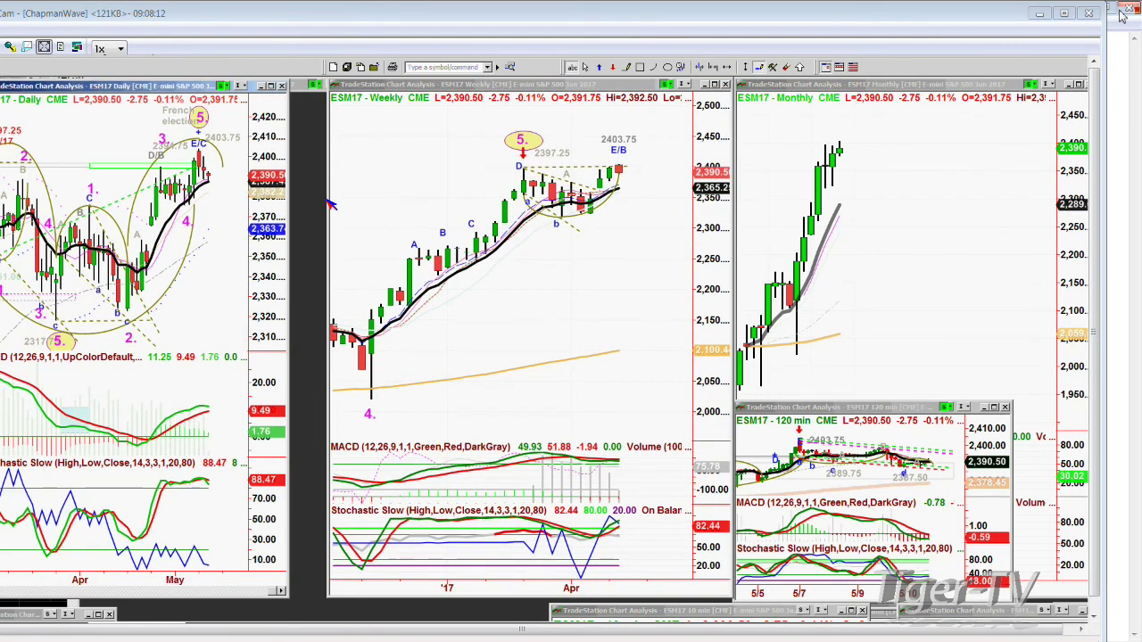
pyautogui.moveTo(290, 195); pyautogui.dragTo(324, 196)
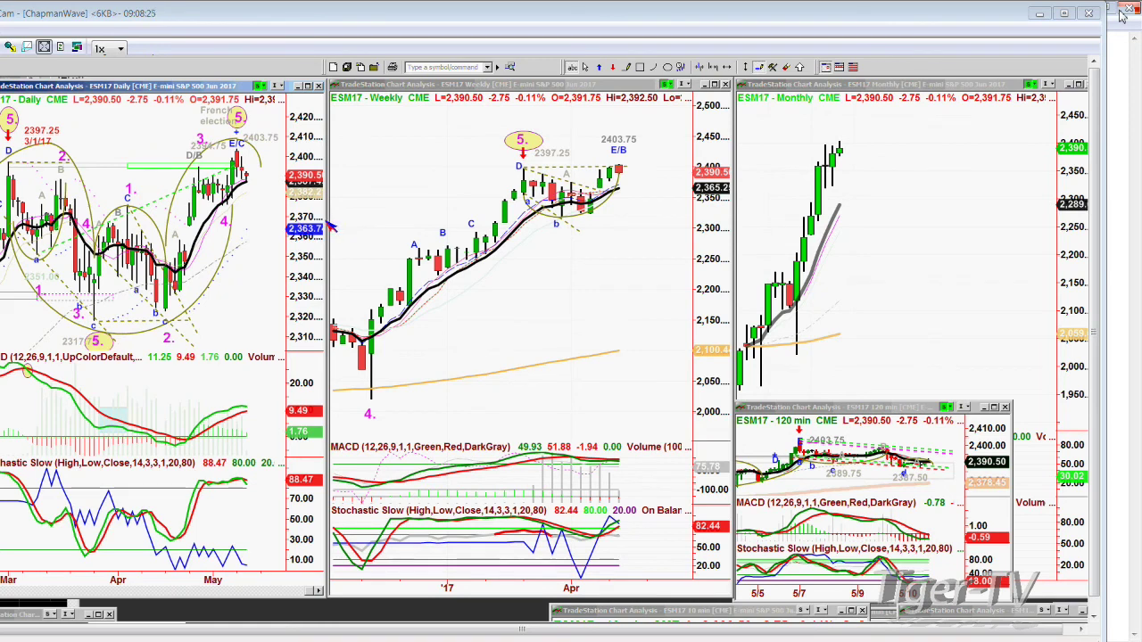
pyautogui.moveTo(327, 226); pyautogui.dragTo(629, 242)
pyautogui.moveTo(558, 246); pyautogui.dragTo(554, 246)
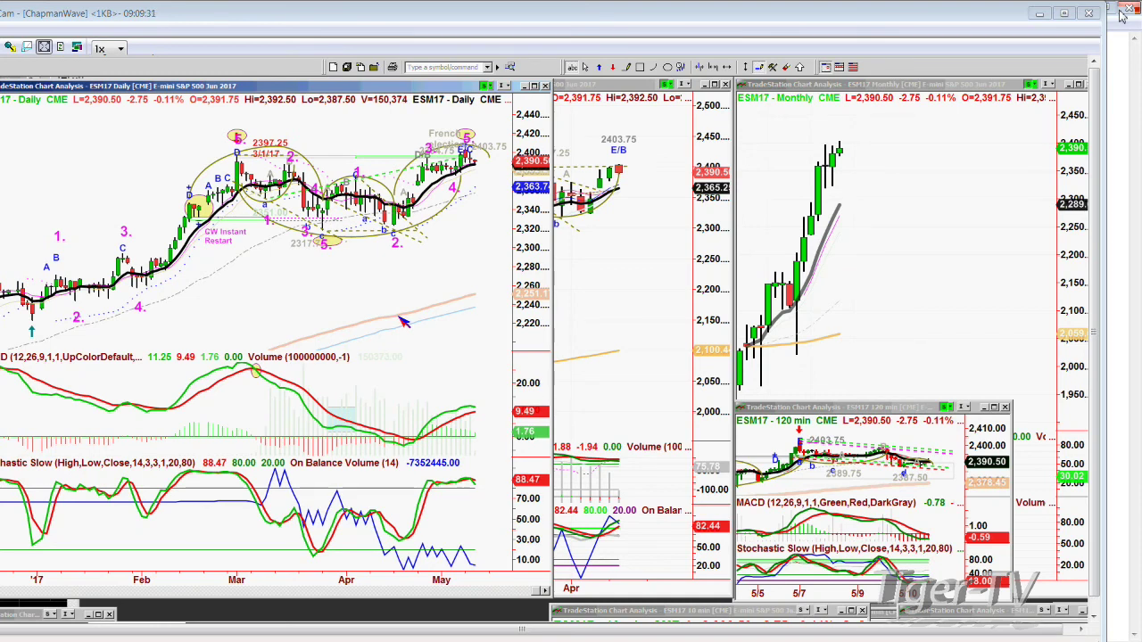
pyautogui.write('@nq')
pyautogui.press('Return')
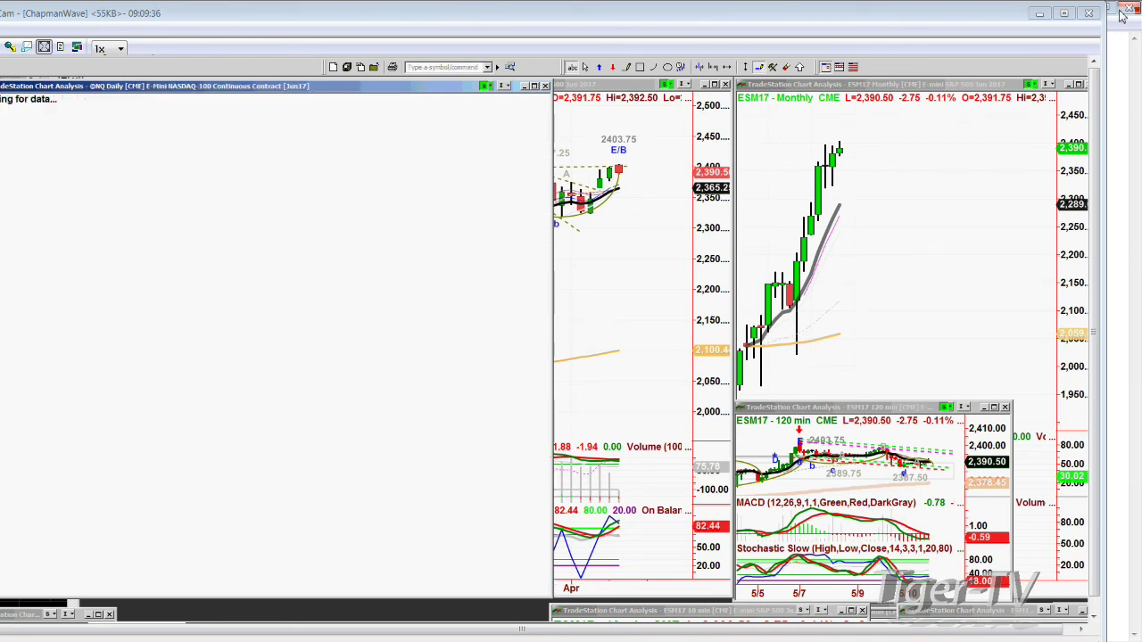
pyautogui.moveTo(558, 332); pyautogui.dragTo(549, 332)
pyautogui.moveTo(382, 332); pyautogui.dragTo(258, 300)
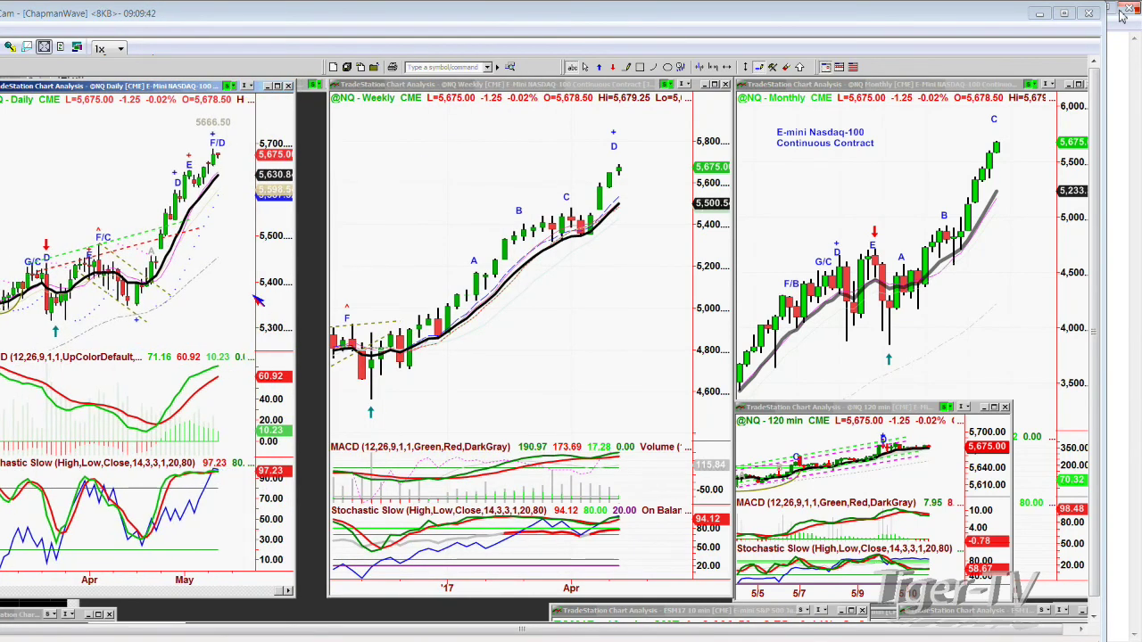
pyautogui.click(587, 68)
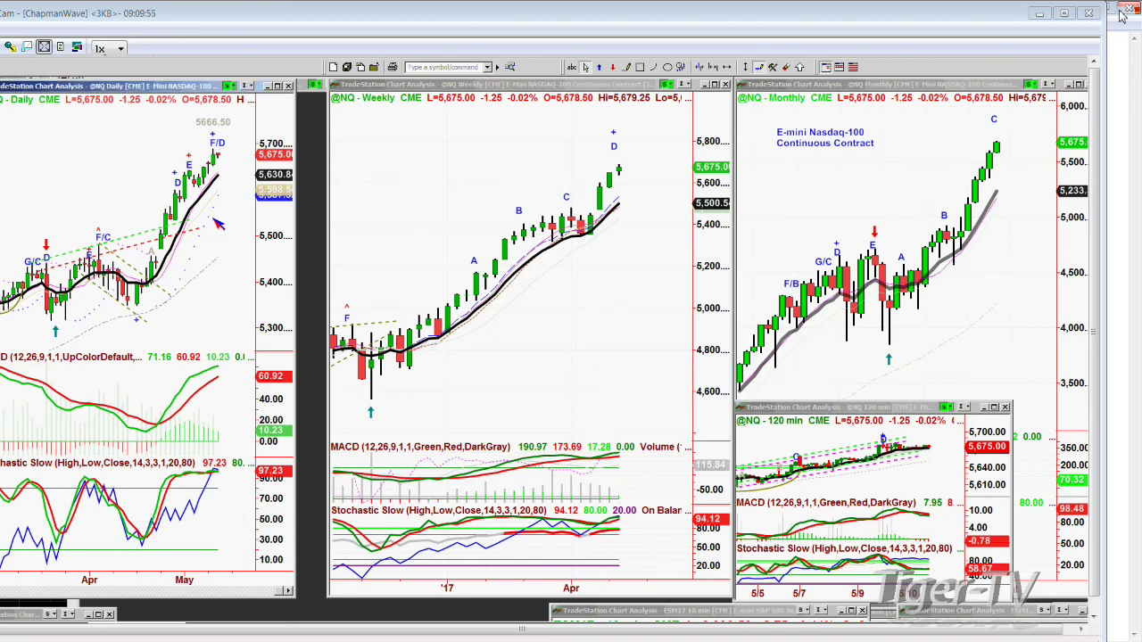
pyautogui.rightClick(223, 125)
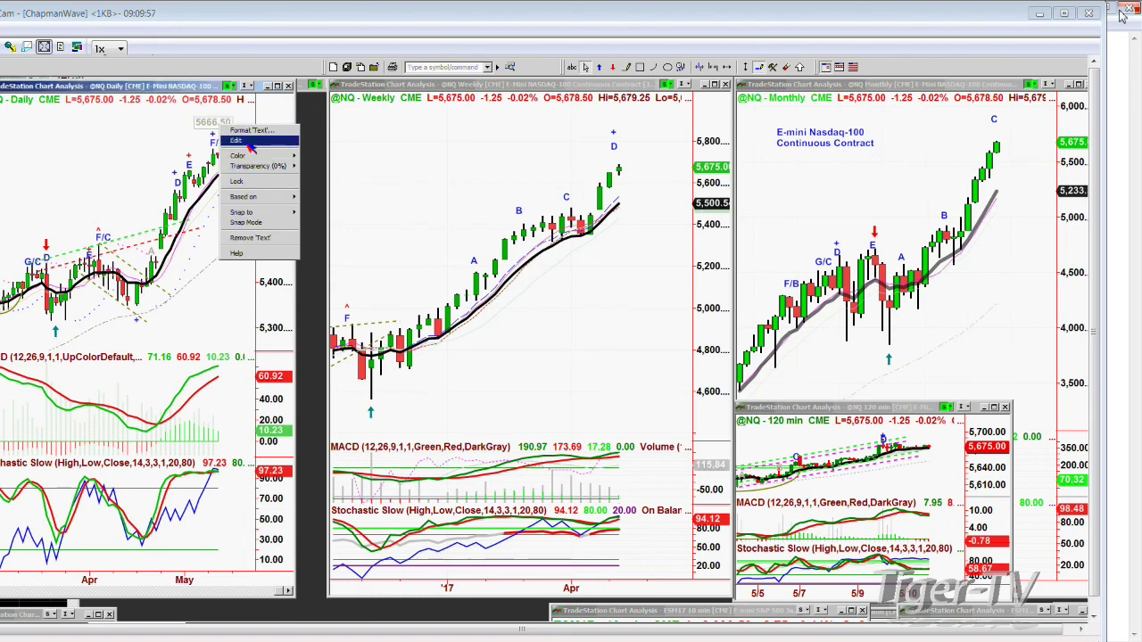
pyautogui.click(228, 132)
pyautogui.moveTo(217, 130); pyautogui.dragTo(248, 125)
pyautogui.write('7')
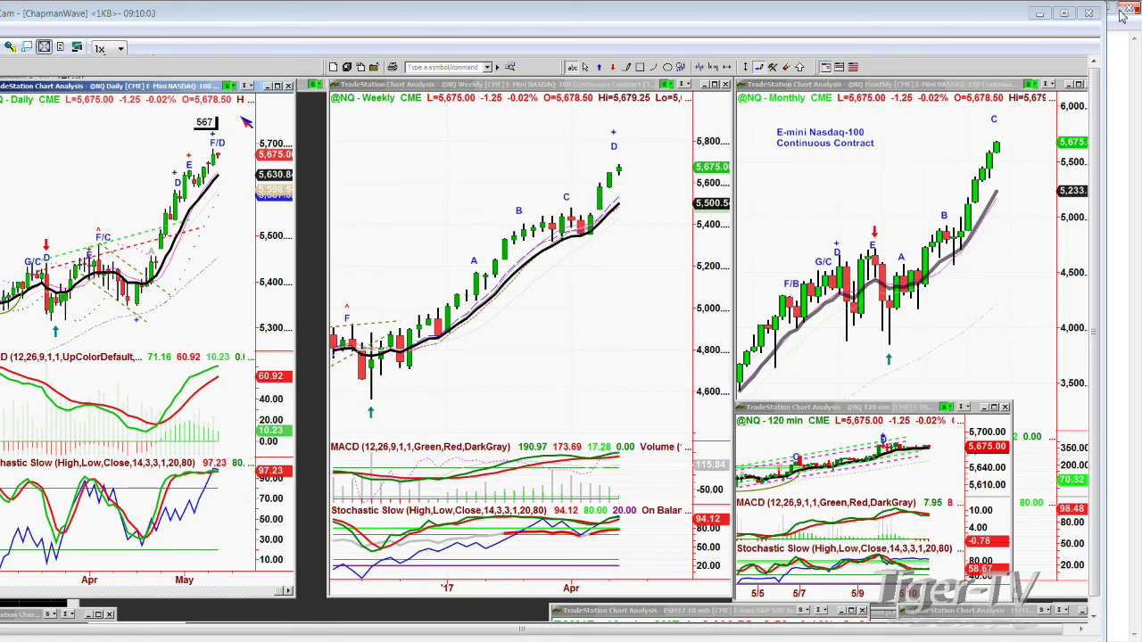
pyautogui.write('8')
pyautogui.write('.75')
pyautogui.click(232, 241)
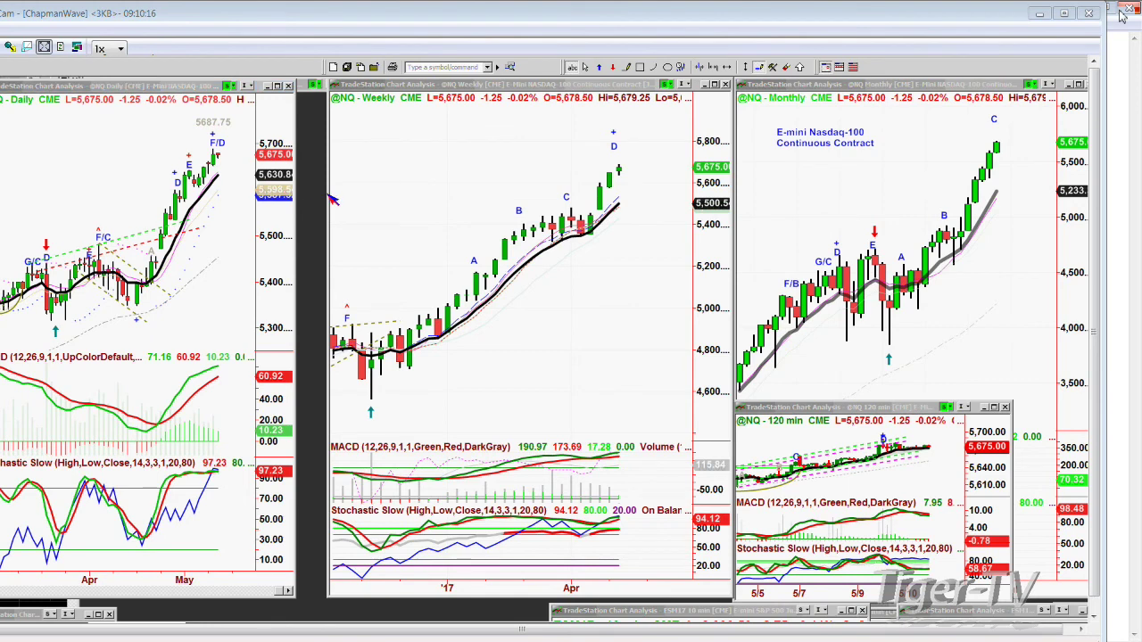
# Step: Widen the weekly chart window to meet the daily chart, and load the symbol esm17 in the linked charts
pyautogui.moveTo(332, 198); pyautogui.dragTo(301, 200)
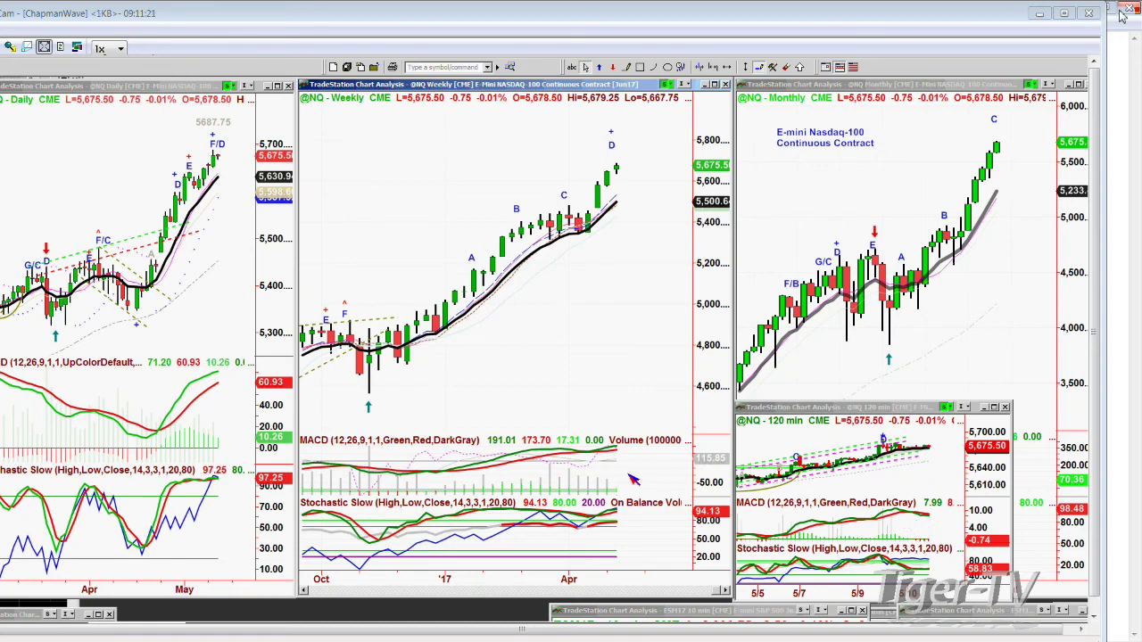
pyautogui.click(143, 132)
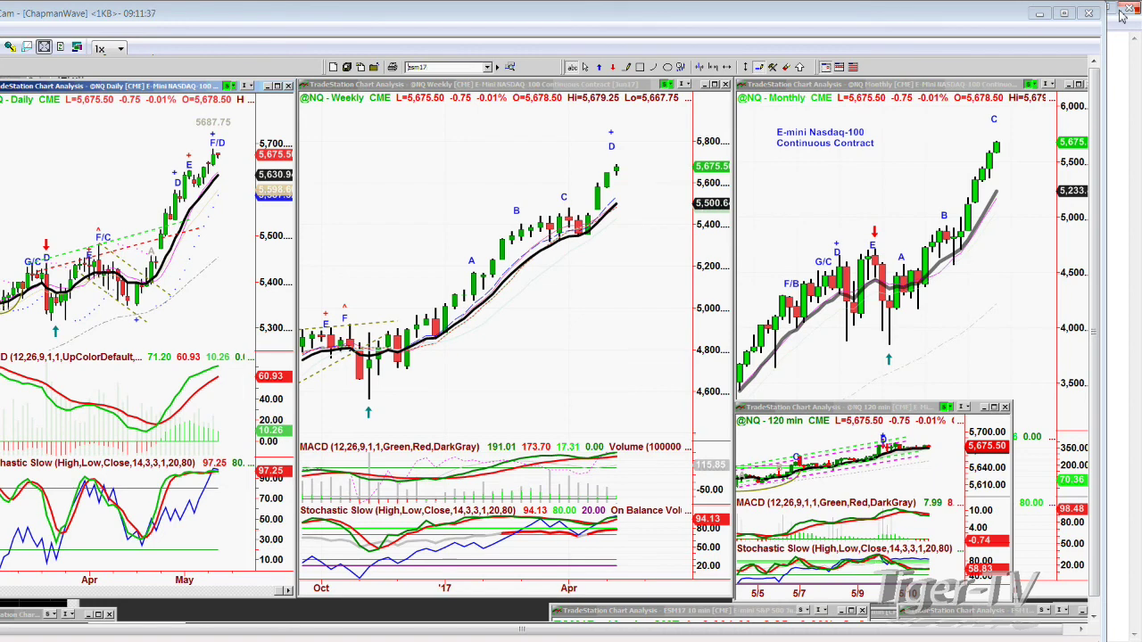
pyautogui.press('Return')
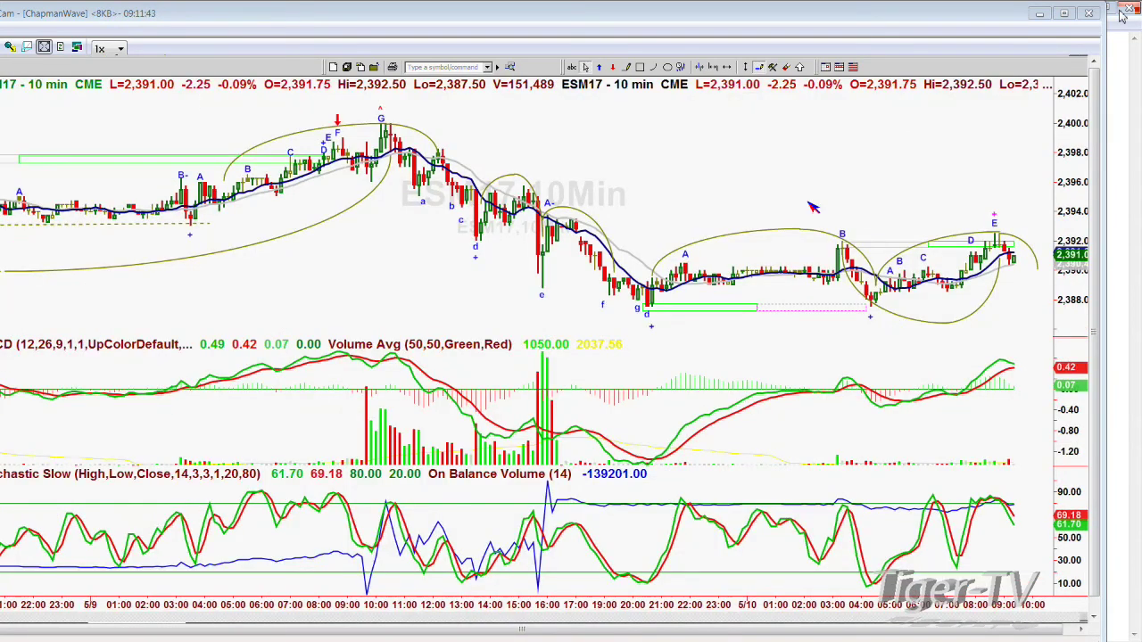
# Step: Sketch a falling dashed trendline followed by two small arcs in the empty area above the ESM17 10-minute price bars
pyautogui.click(627, 67)
pyautogui.click(690, 155)
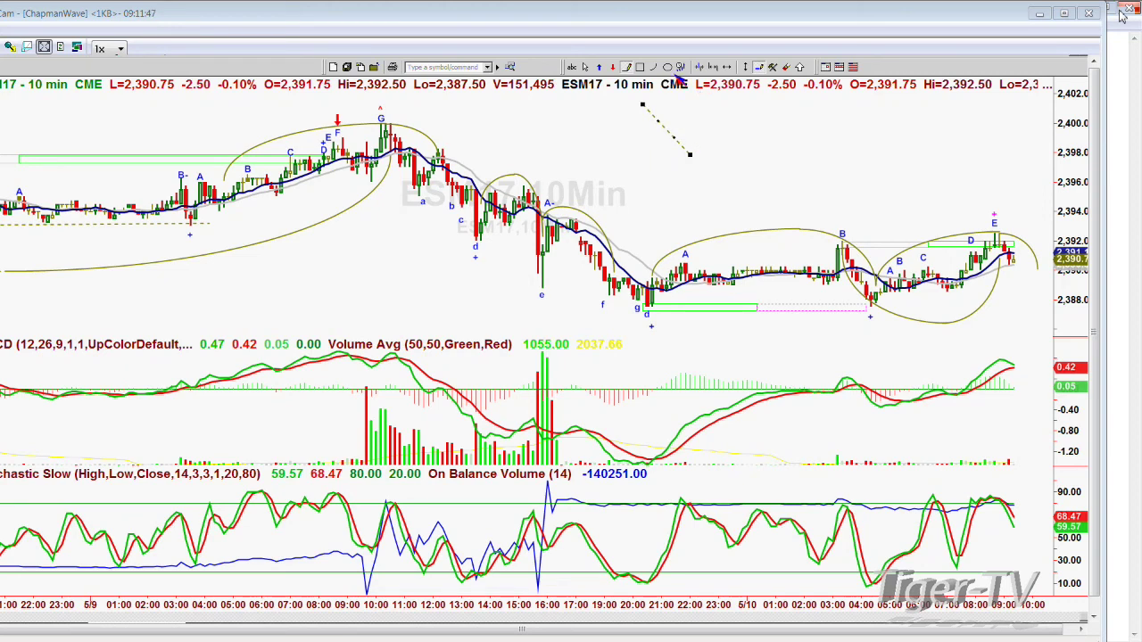
pyautogui.click(696, 159)
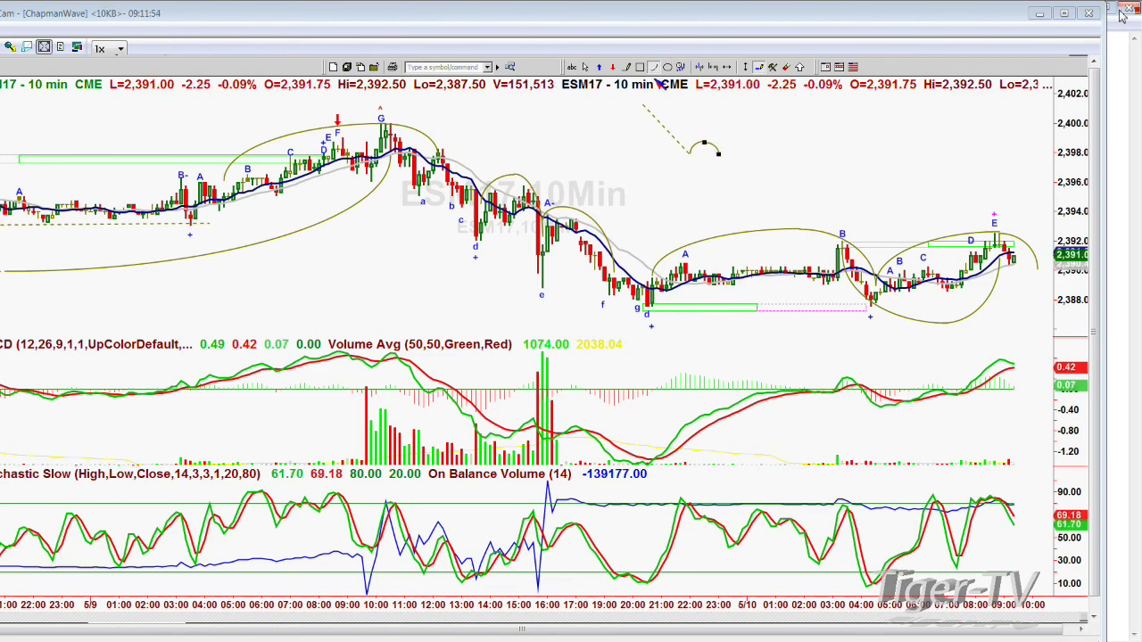
pyautogui.click(585, 67)
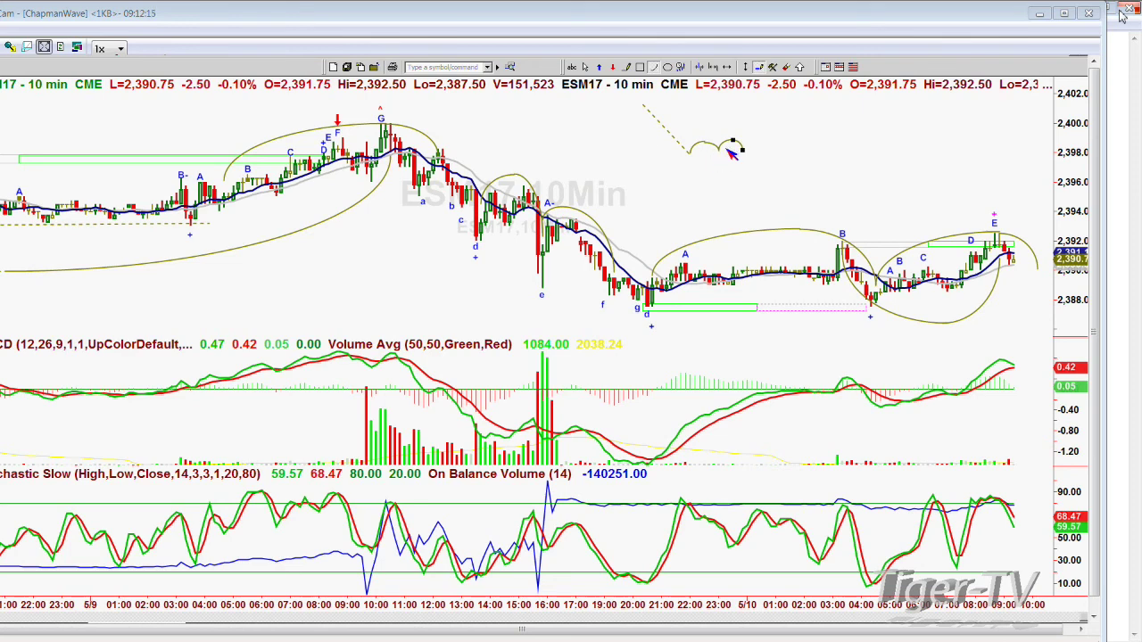
pyautogui.click(585, 68)
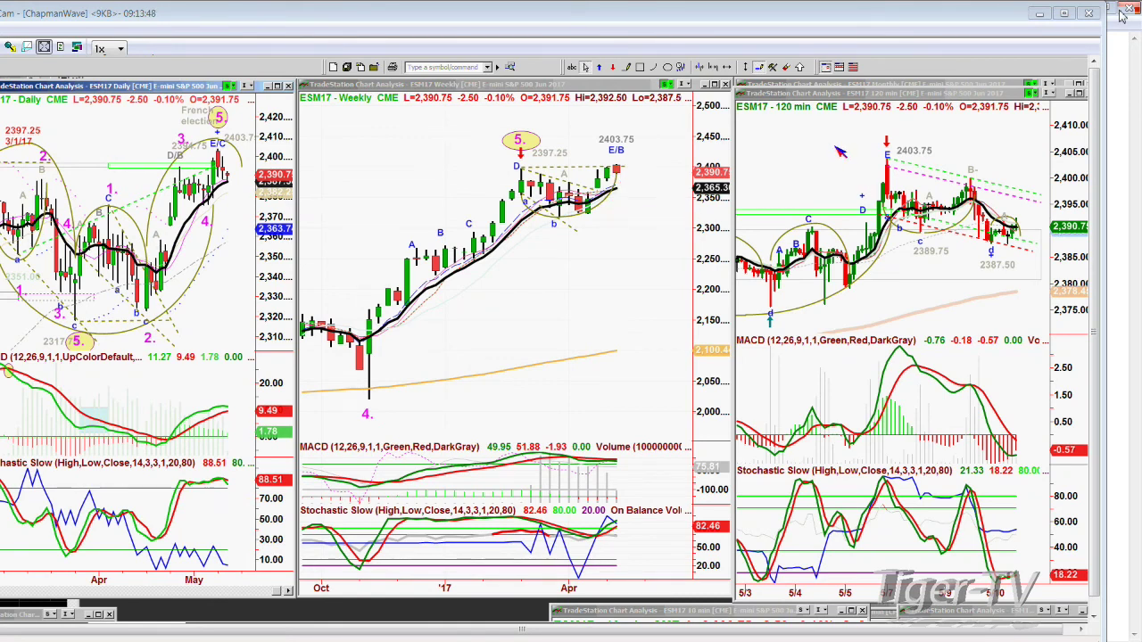
pyautogui.click(930, 193)
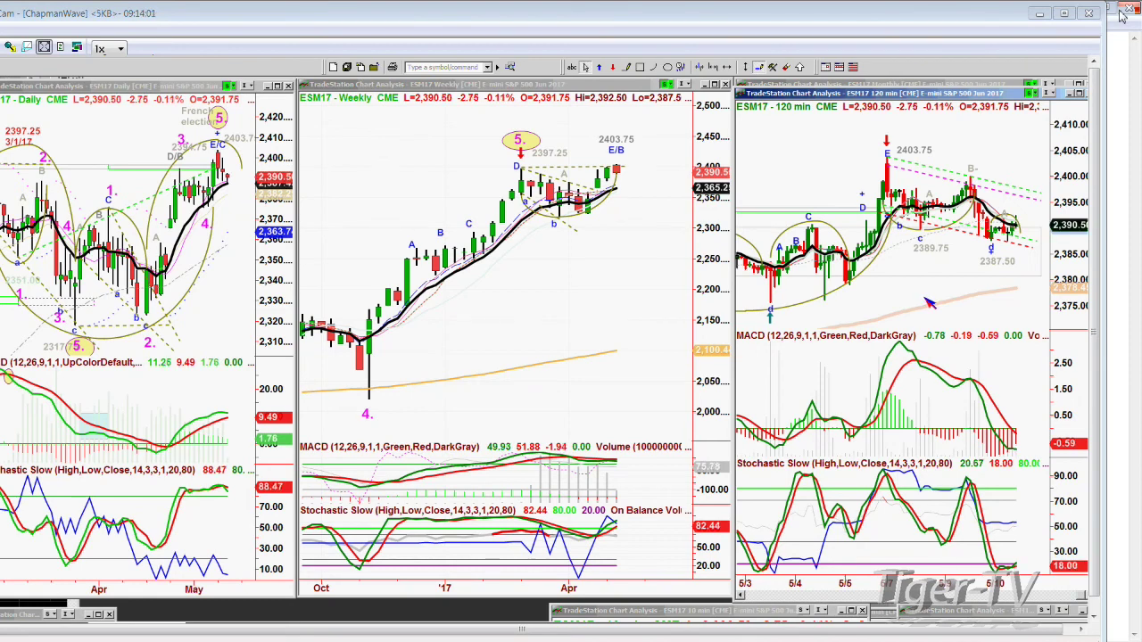
pyautogui.scroll(1, 1002, 126)
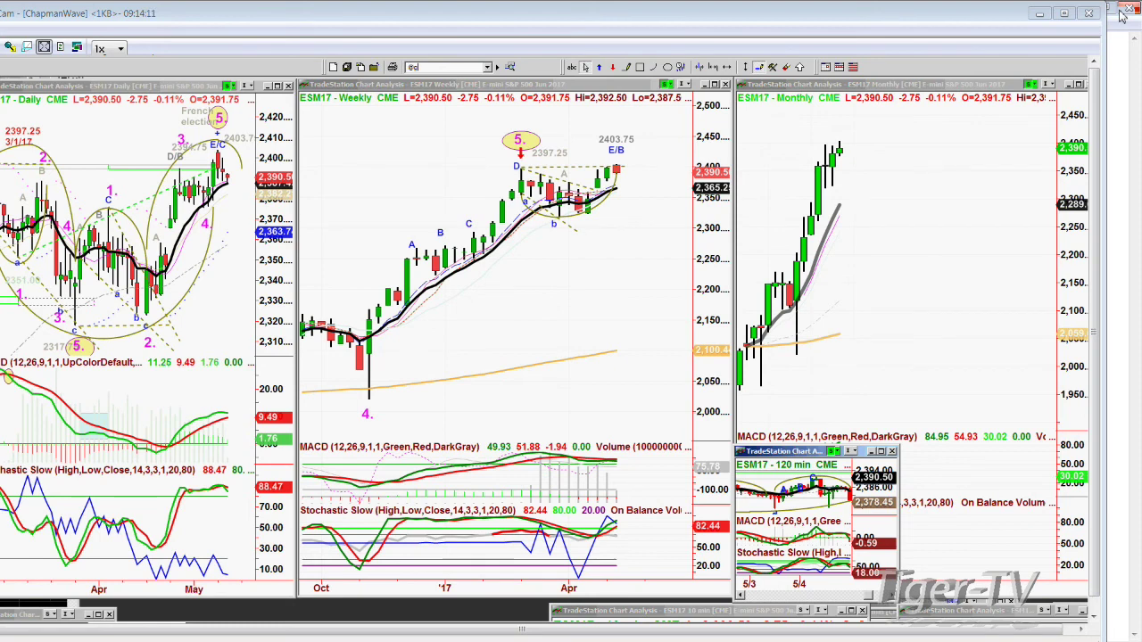
pyautogui.write('@GC')
pyautogui.press('Return')
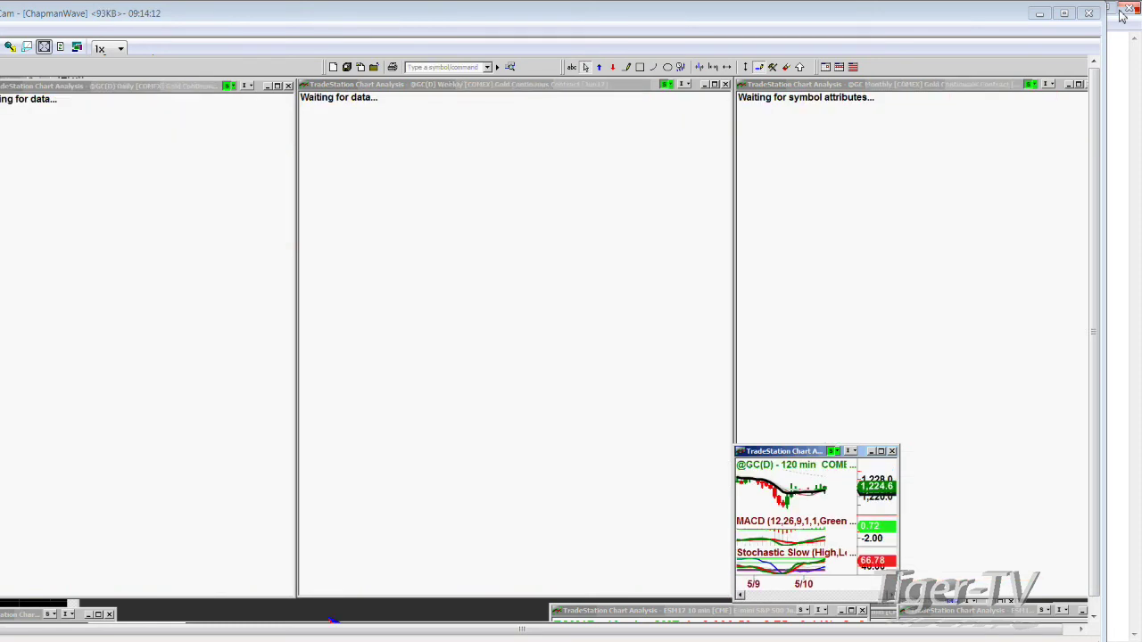
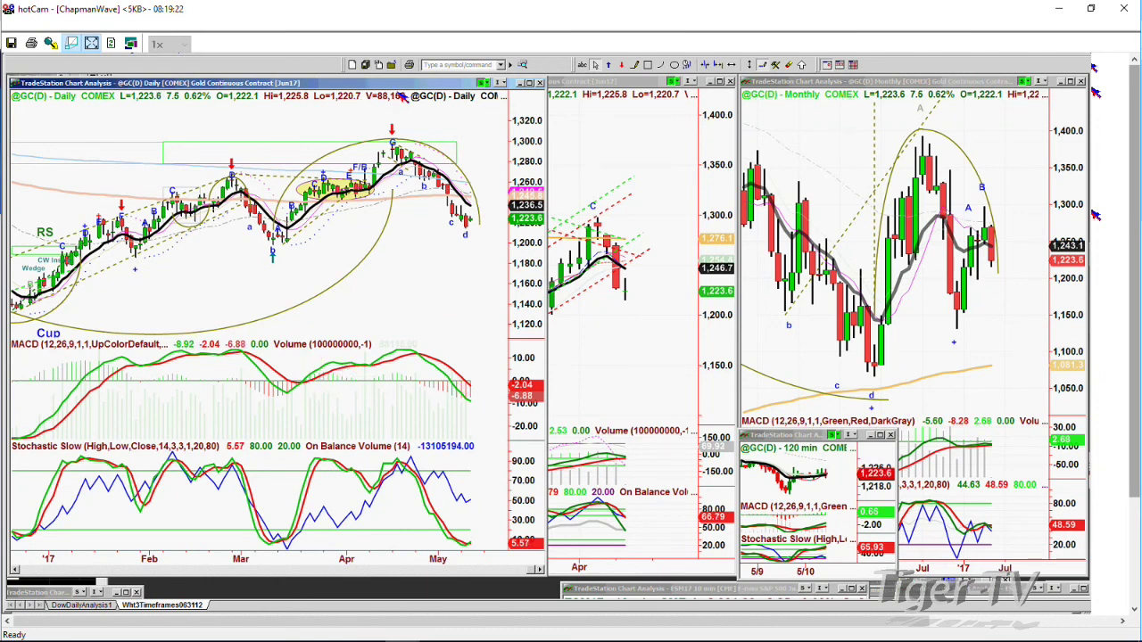
# Step: Load the U.S. Dollar Index symbol $dxy in the linked charts and clear the label selection on the daily chart
pyautogui.click(435, 68)
pyautogui.write('$dxy')
pyautogui.press('Return')
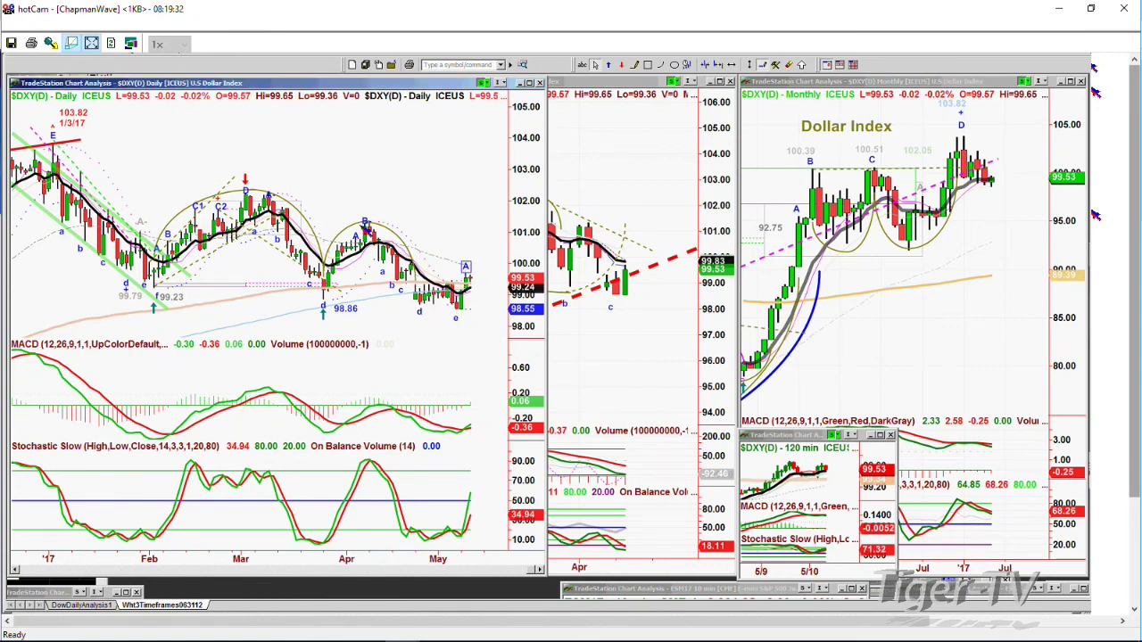
pyautogui.click(366, 220)
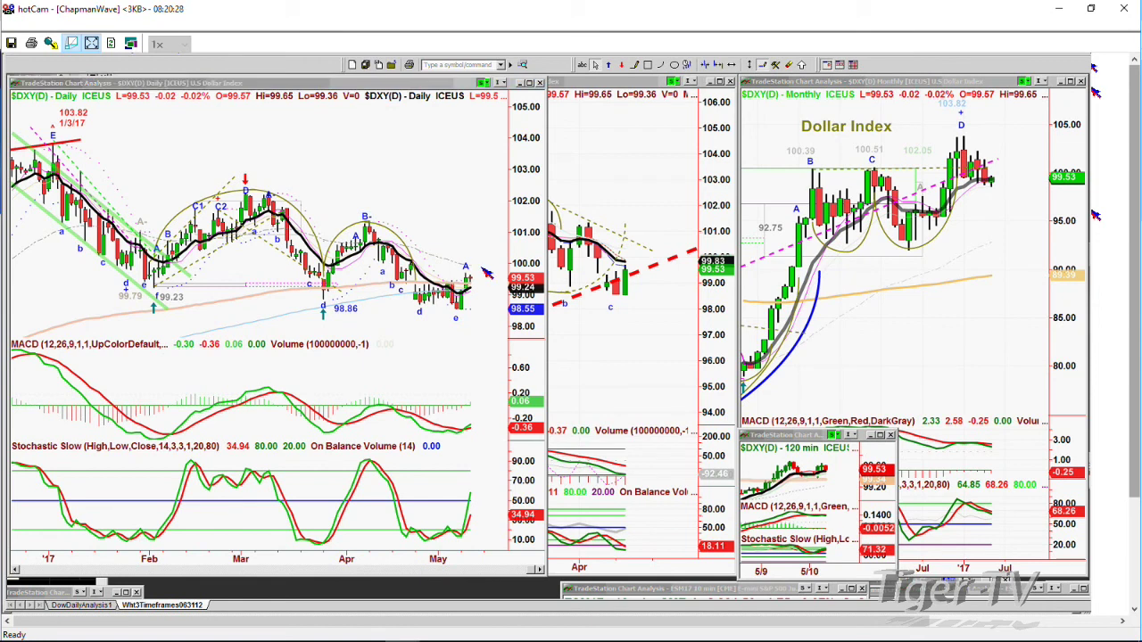
pyautogui.click(486, 272)
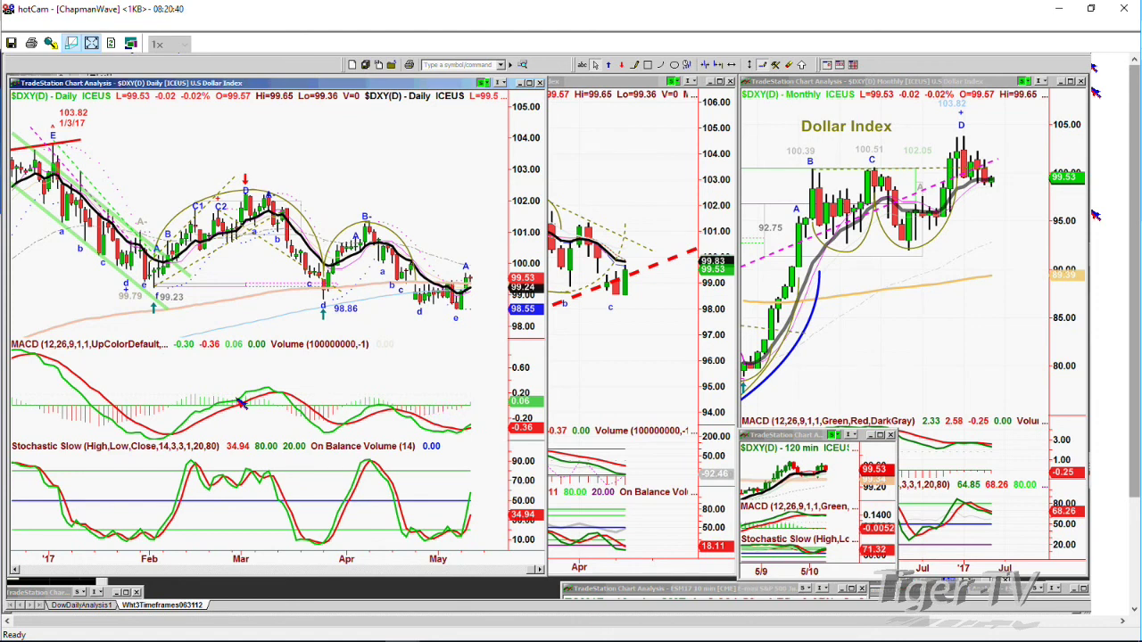
# Step: Draw a falling trendline on the daily Dollar Index chart from the 103.82 peak at E to beyond the latest May bars
pyautogui.click(636, 65)
pyautogui.moveTo(58, 148); pyautogui.dragTo(515, 258)
pyautogui.moveTo(514, 259); pyautogui.dragTo(504, 255)
# Step: Widen the daily Dollar Index chart window across the weekly chart and increase the spacing between its bars
pyautogui.moveTo(547, 136); pyautogui.dragTo(789, 134)
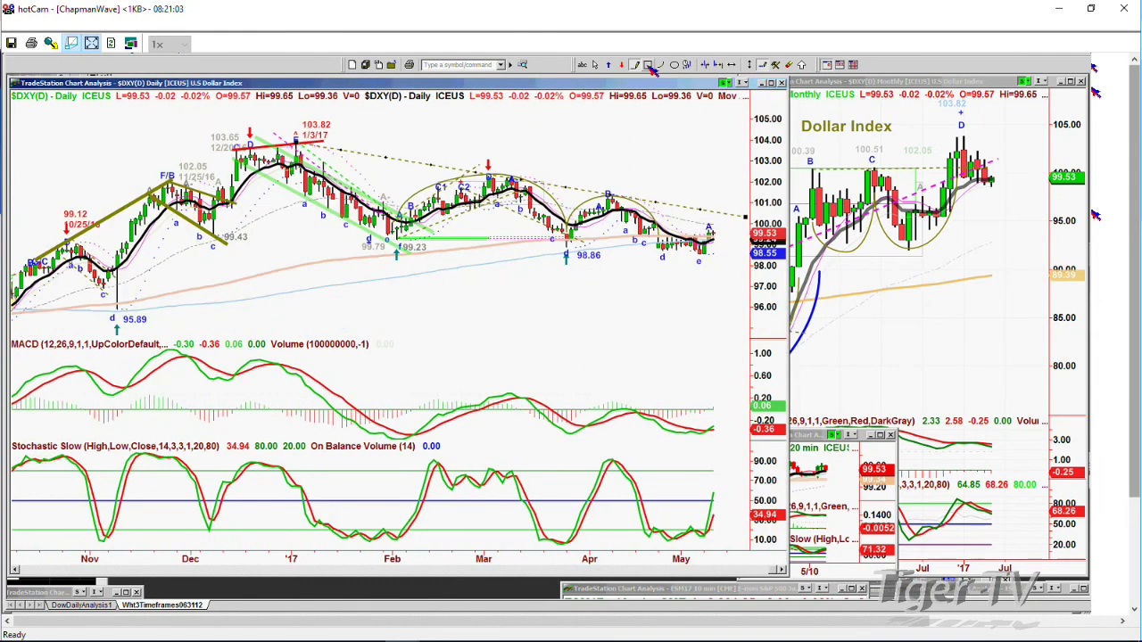
pyautogui.click(718, 66)
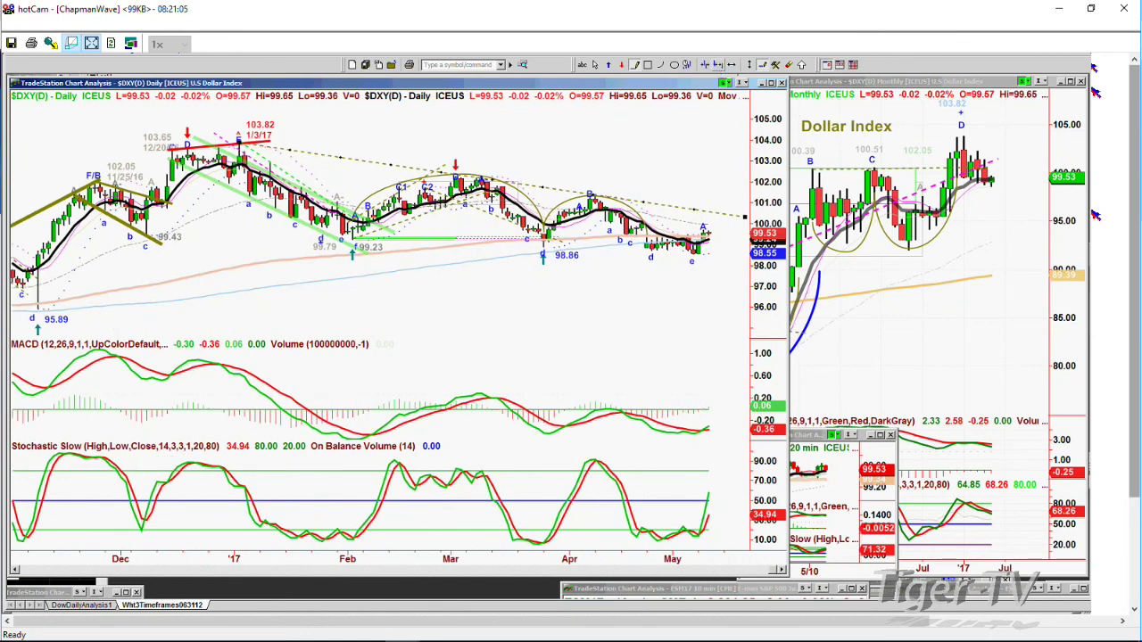
pyautogui.scroll(1, 203, 287)
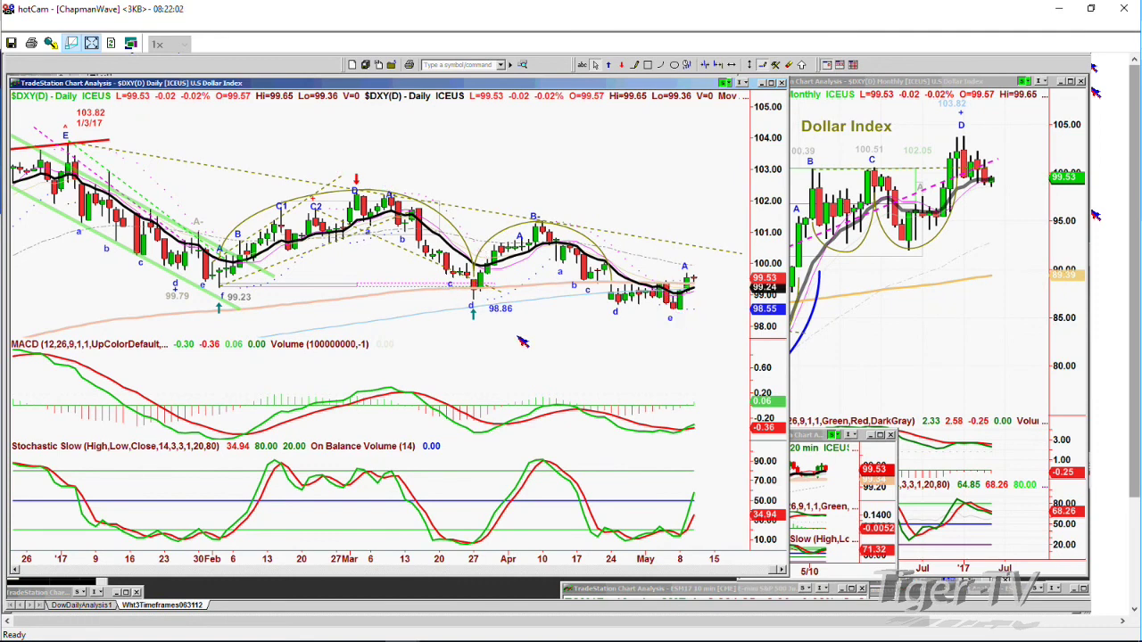
# Step: Check which indicators the orange and light blue long-term moving-average lines on the daily Dollar Index chart belong to
pyautogui.rightClick(330, 305)
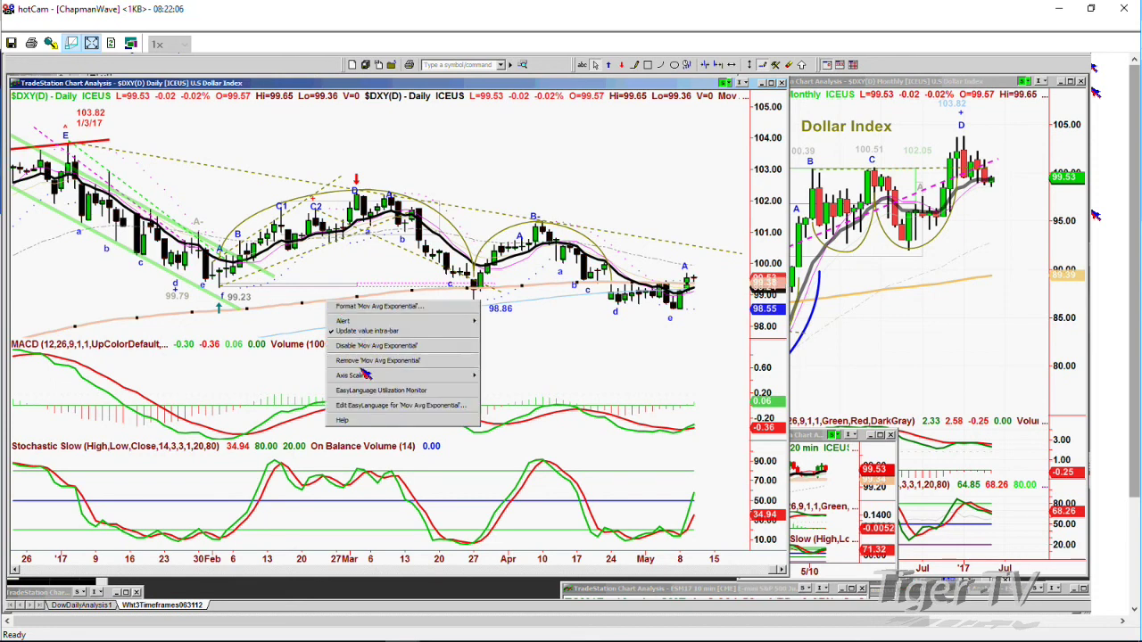
pyautogui.click(525, 354)
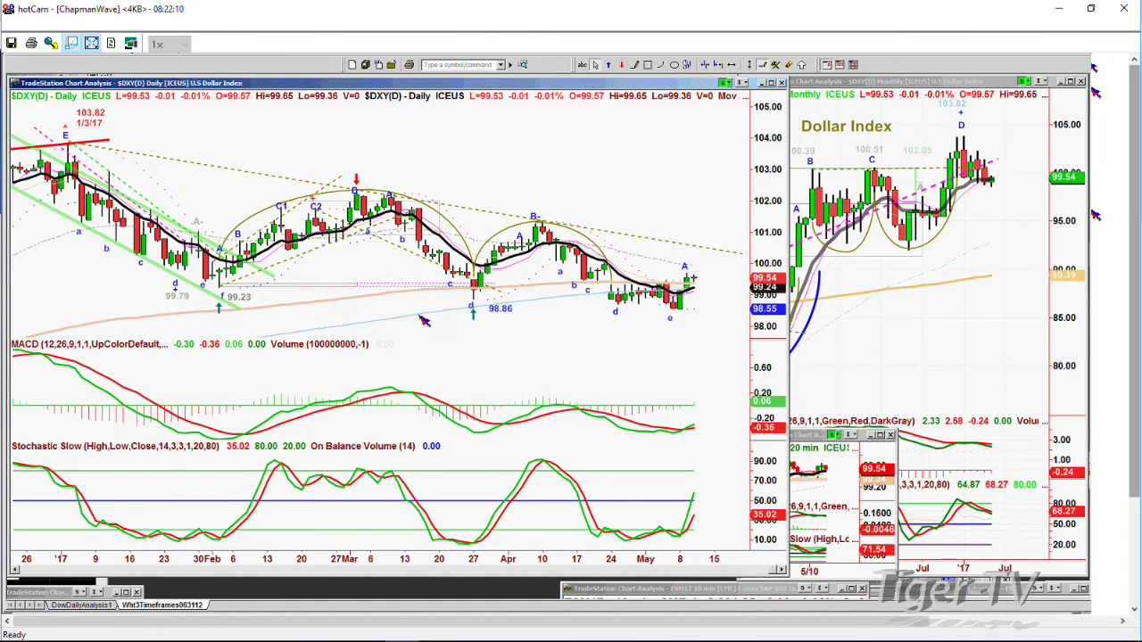
pyautogui.rightClick(426, 319)
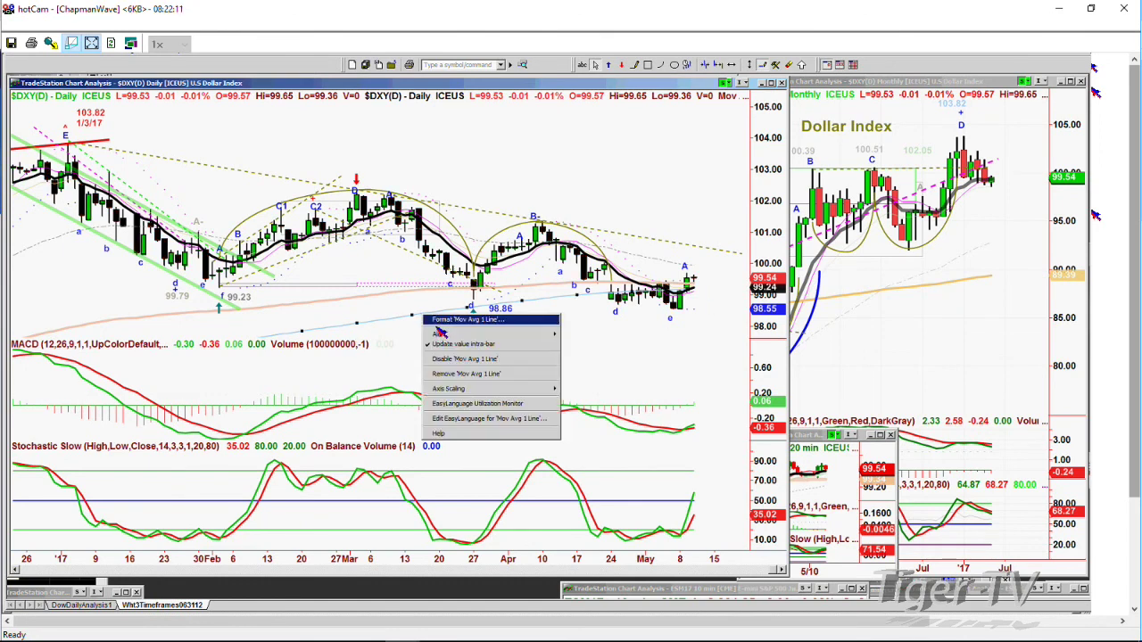
pyautogui.click(614, 343)
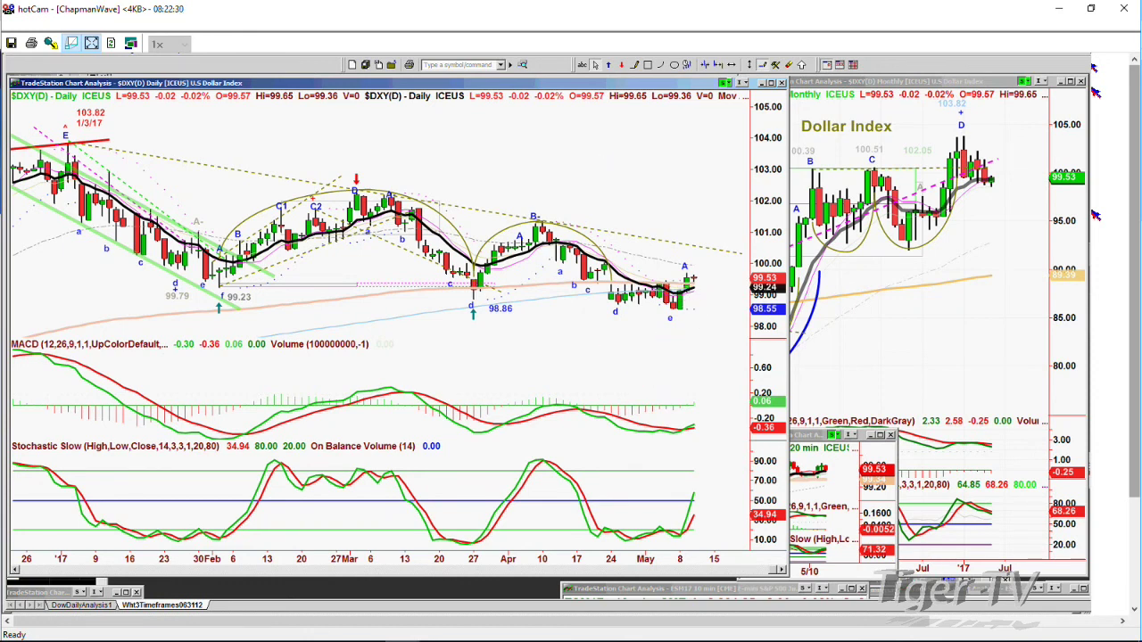
pyautogui.write('@gc')
pyautogui.press('Return')
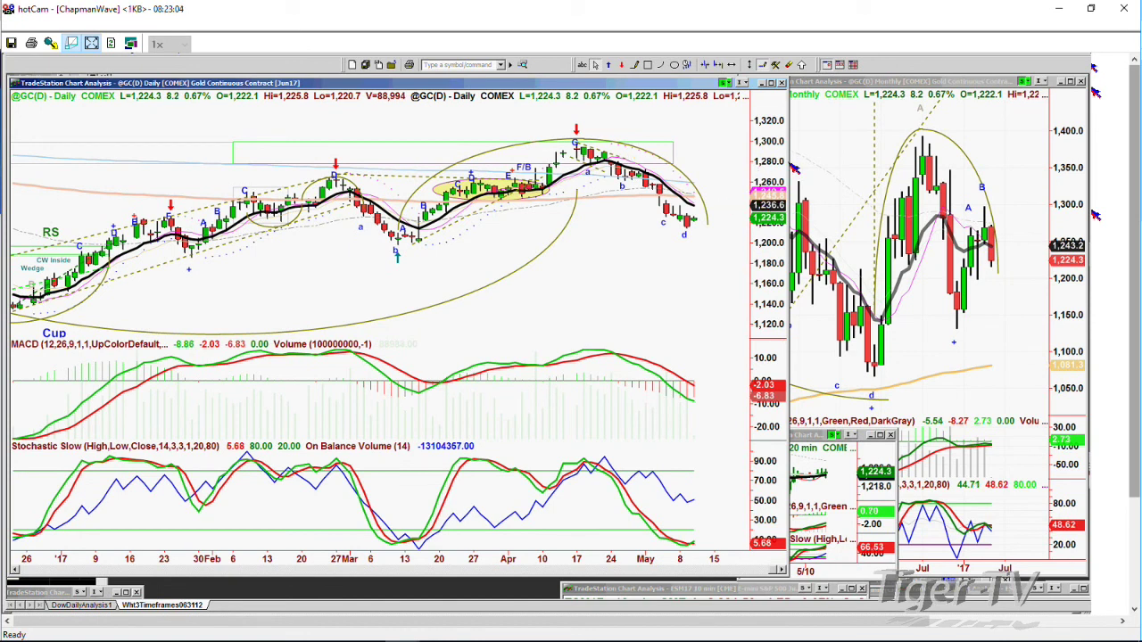
pyautogui.moveTo(792, 167); pyautogui.dragTo(774, 167)
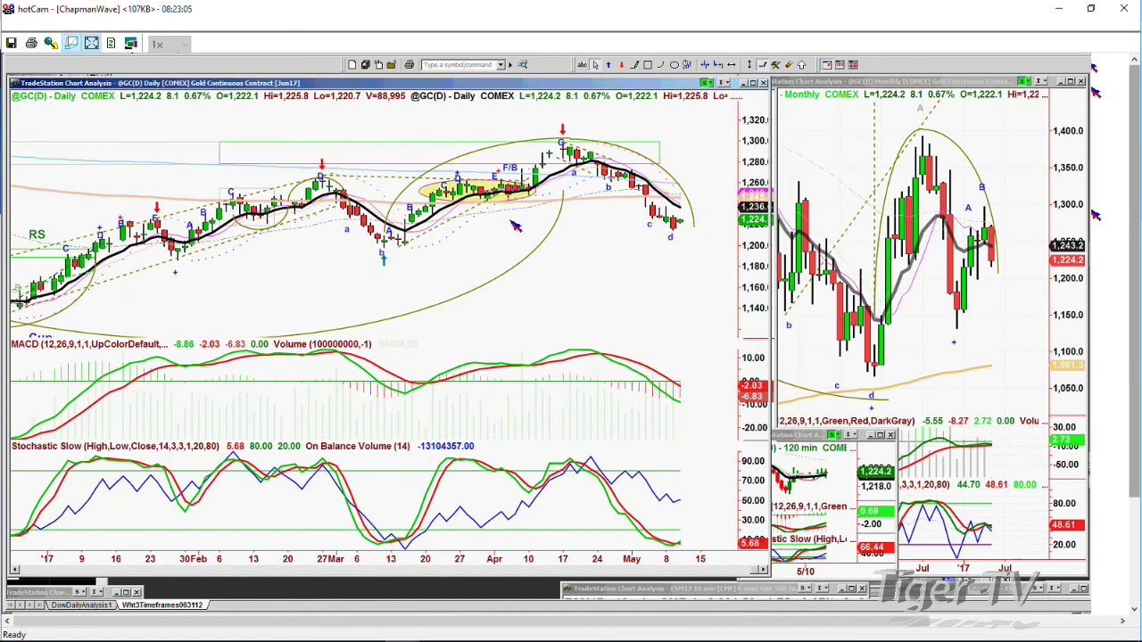
# Step: Narrow the daily gold chart window to uncover the weekly chart, and load the CBOE Volatility Index symbol $VIX.X in the linked charts
pyautogui.moveTo(446, 236); pyautogui.dragTo(320, 237)
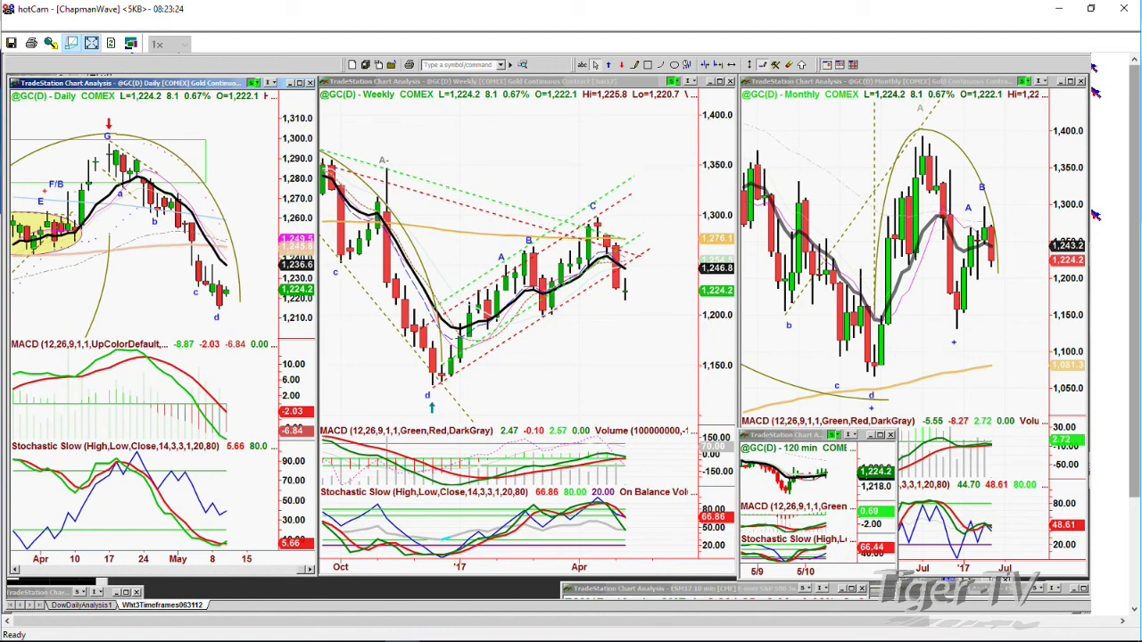
pyautogui.click(446, 67)
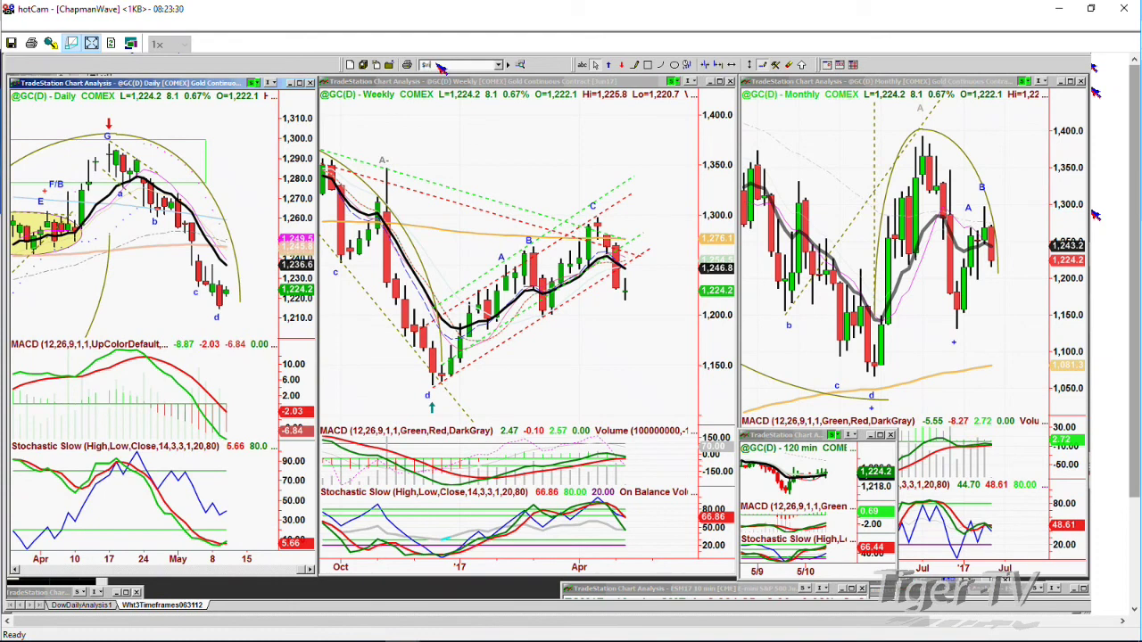
pyautogui.press('Return')
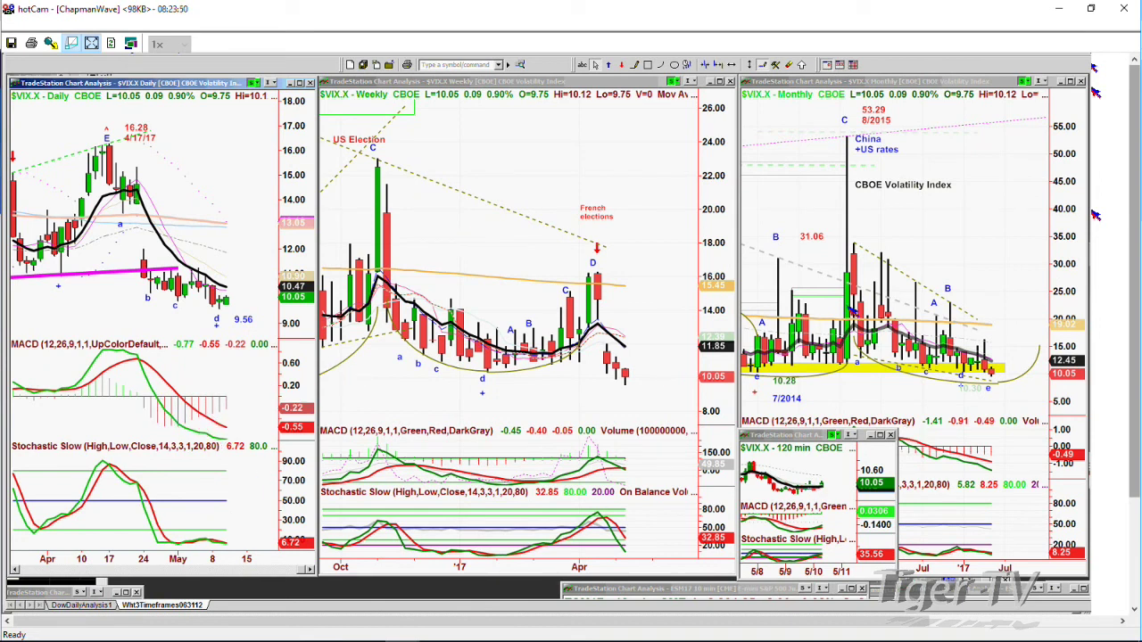
# Step: Widen the monthly VIX chart window across the weekly and daily charts and reduce its bar spacing to fit history back to 2000
pyautogui.click(773, 143)
pyautogui.moveTo(698, 142); pyautogui.dragTo(271, 183)
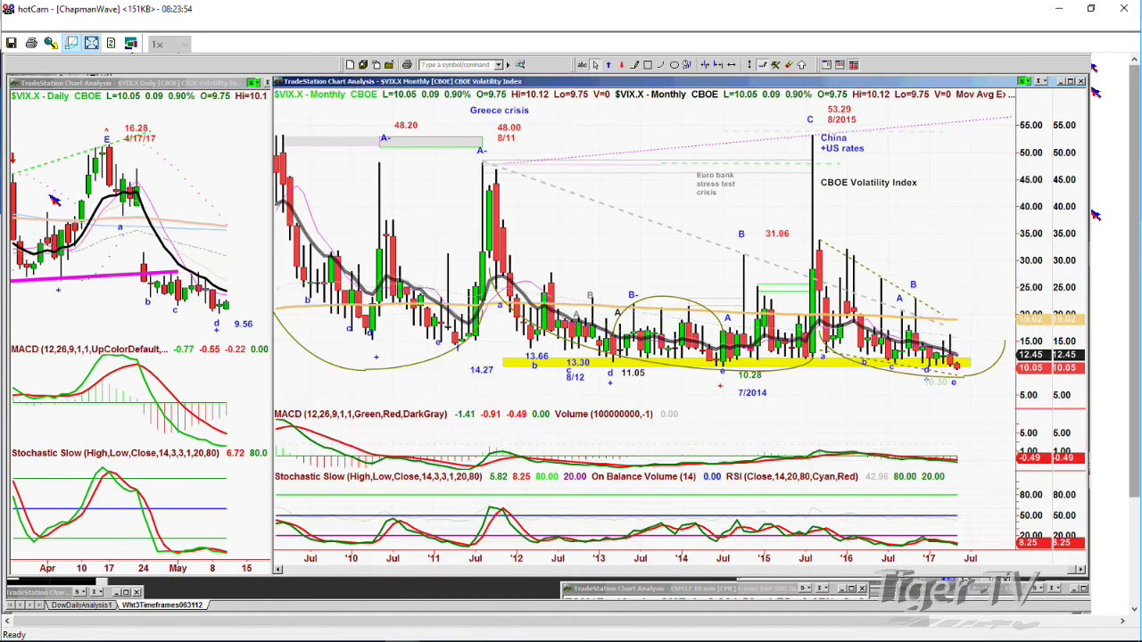
pyautogui.moveTo(54, 198); pyautogui.dragTo(31, 202)
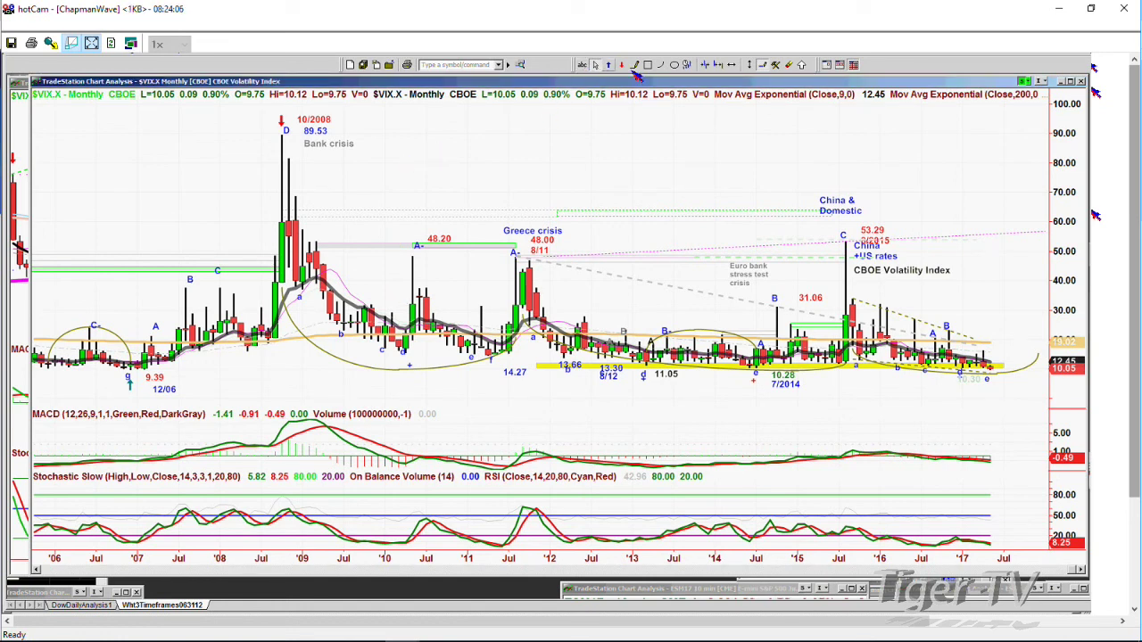
pyautogui.click(709, 66)
pyautogui.click(711, 68)
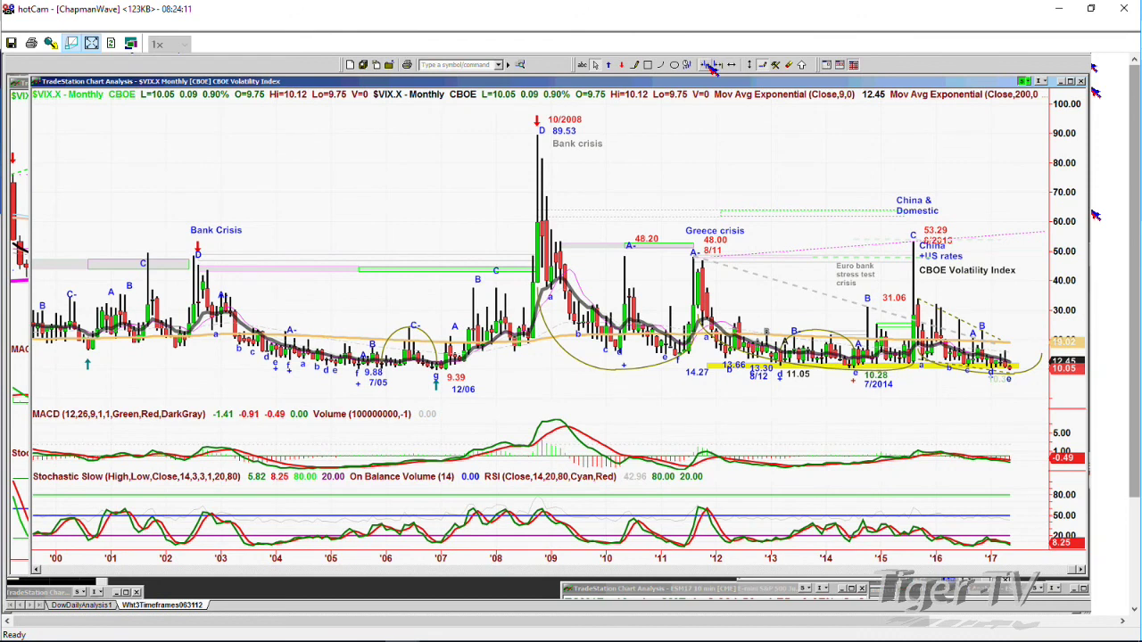
pyautogui.click(711, 68)
pyautogui.click(711, 68)
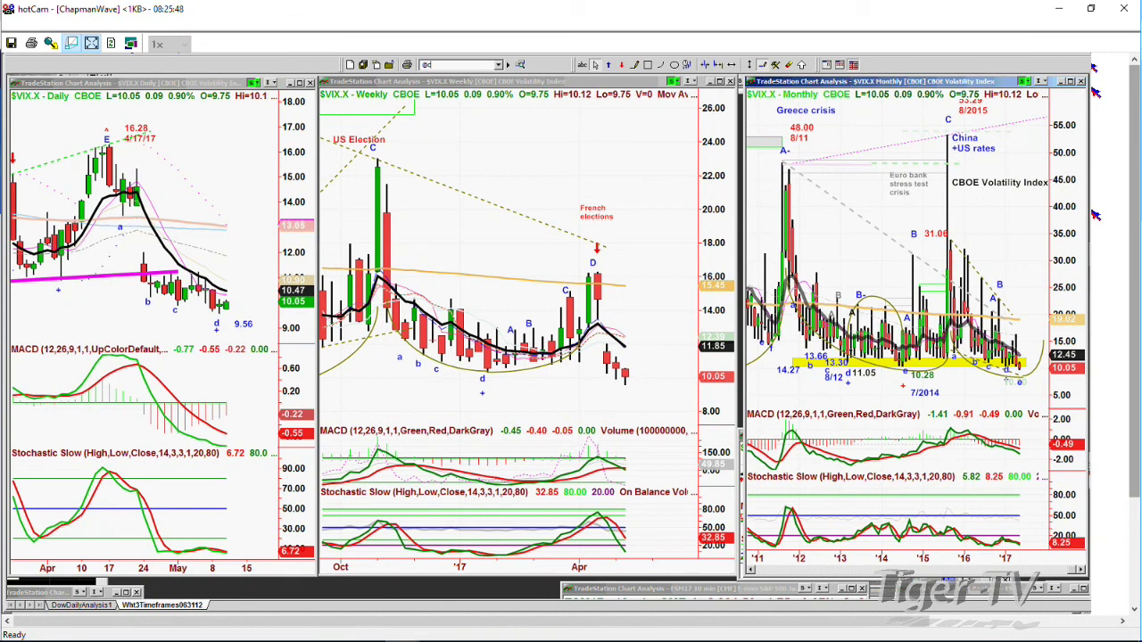
# Step: Load the corn symbol @C in the linked charts and move the C label on the monthly chart above the 2012 peak
pyautogui.press('Return')
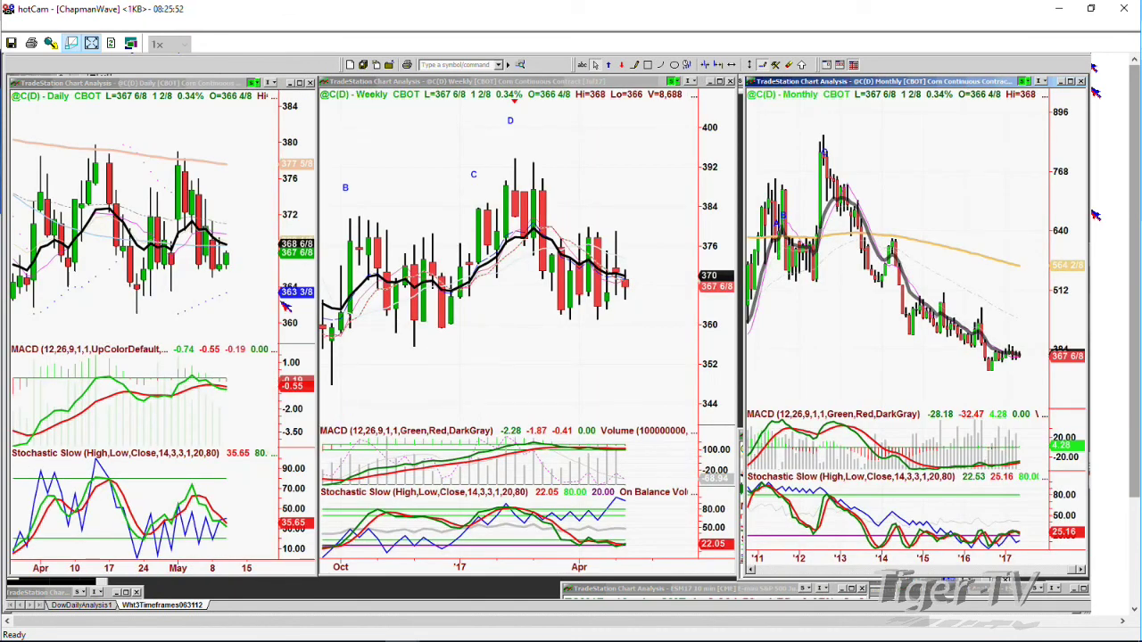
pyautogui.click(823, 132)
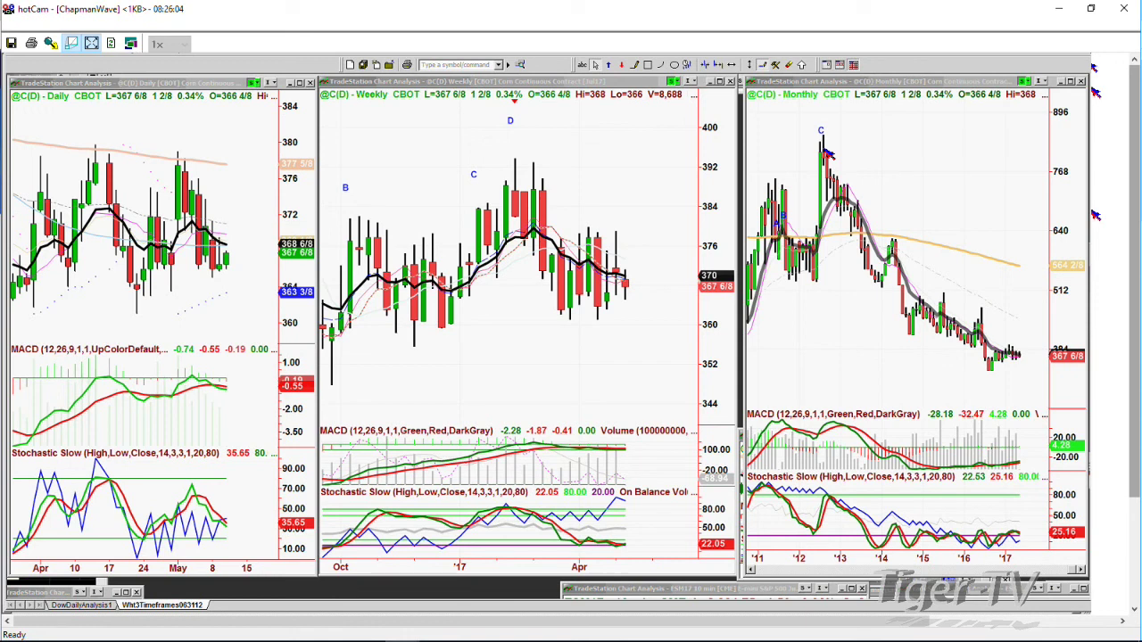
pyautogui.click(997, 385)
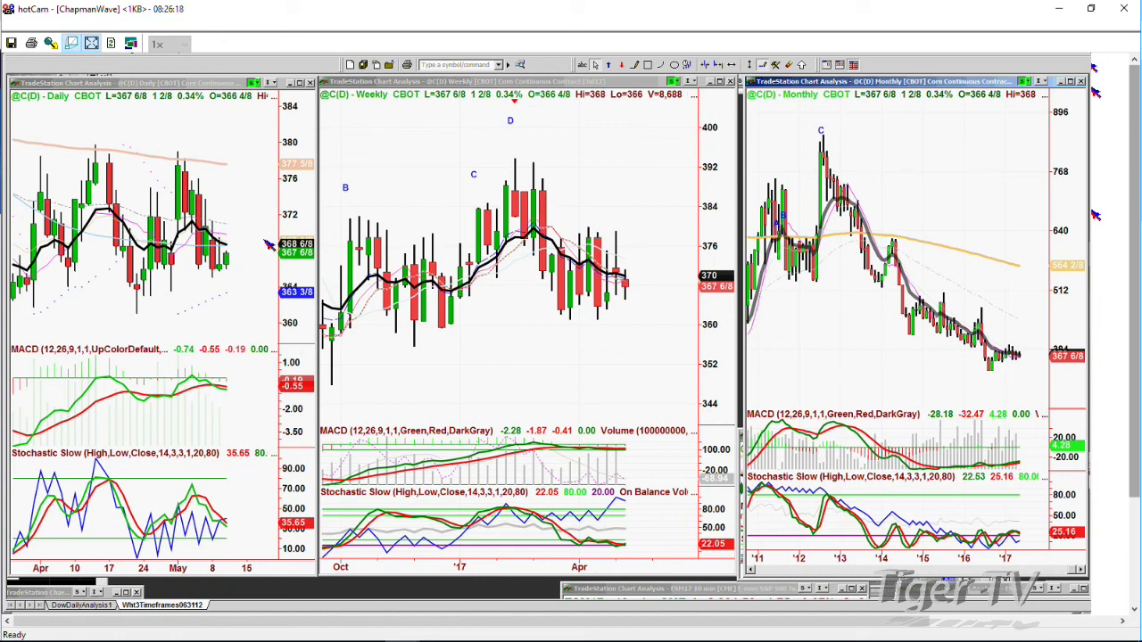
# Step: Widen the daily corn chart window partway across the weekly chart
pyautogui.click(218, 138)
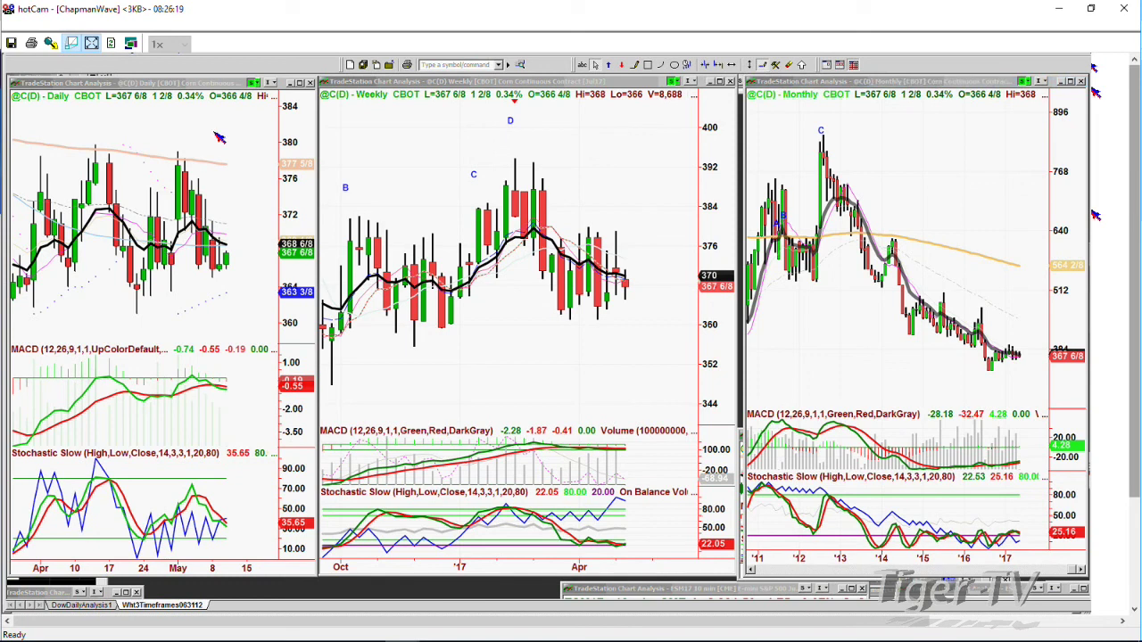
pyautogui.moveTo(320, 174); pyautogui.dragTo(498, 234)
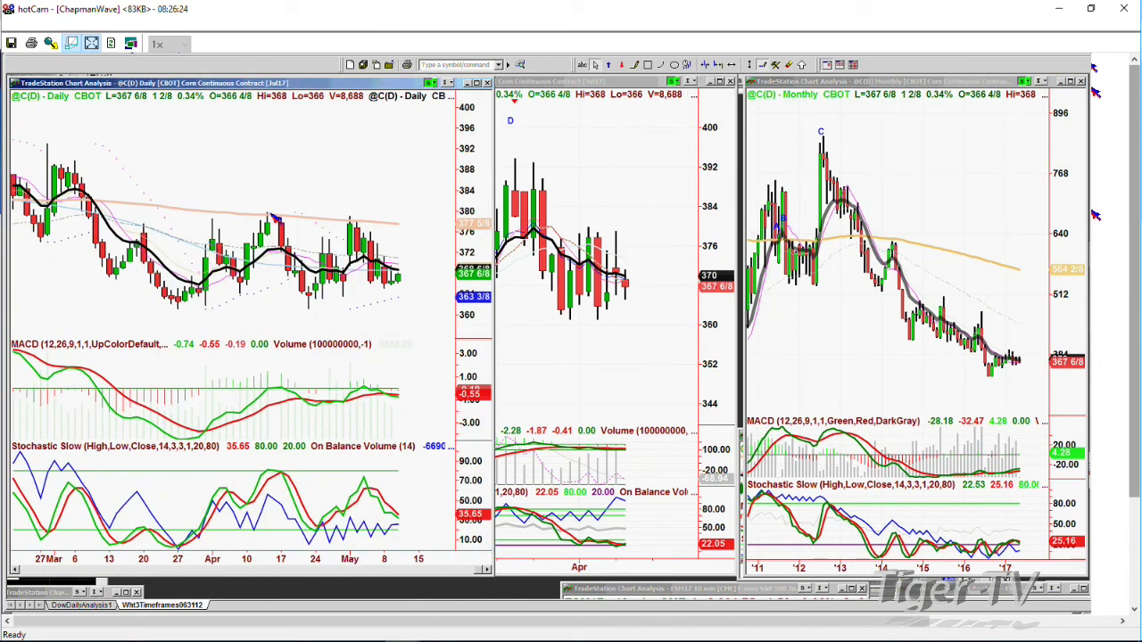
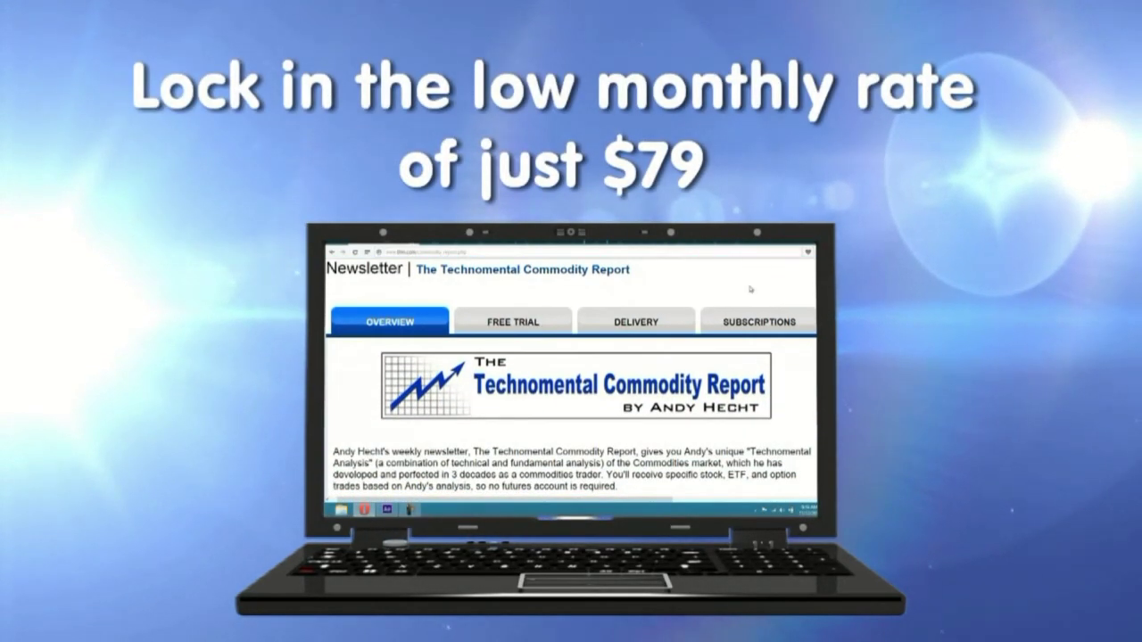
pyautogui.click(513, 323)
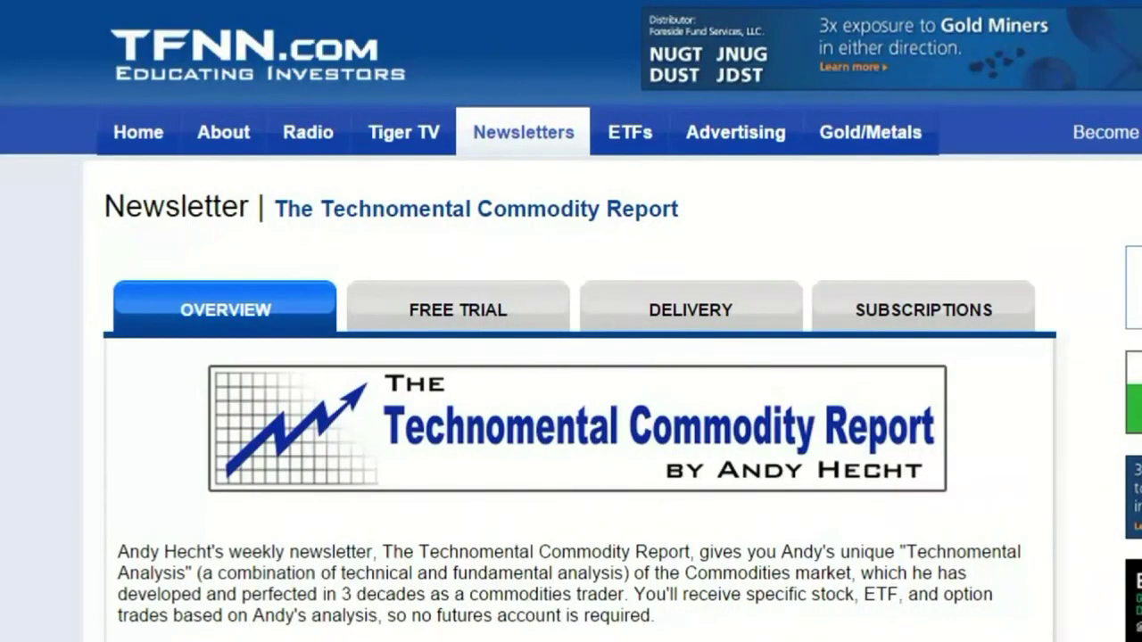
pyautogui.click(465, 327)
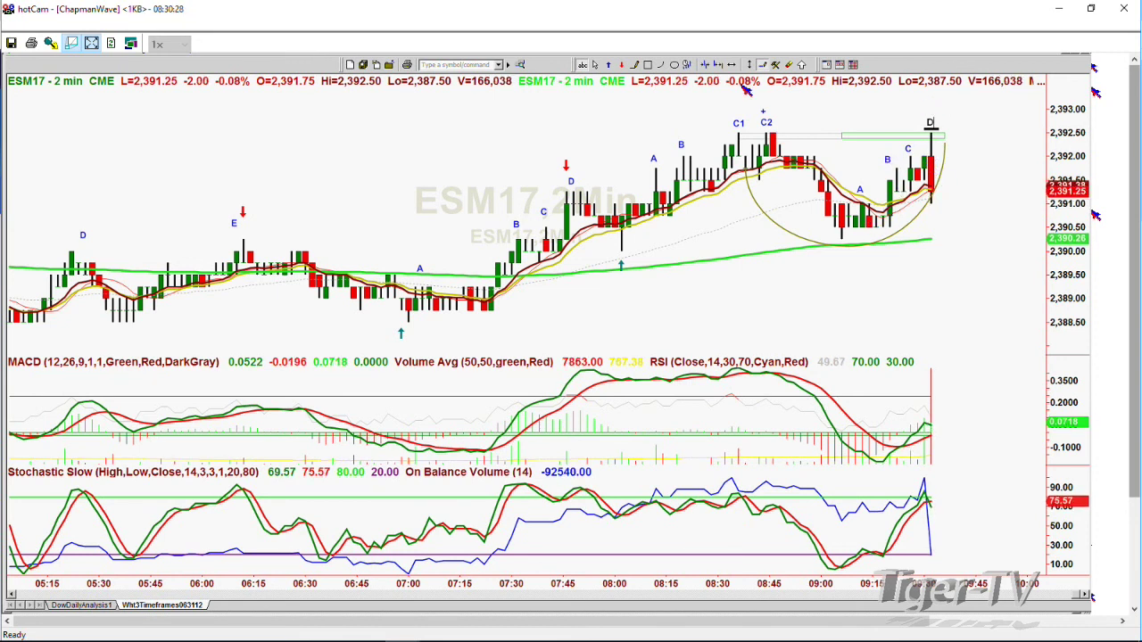
# Step: Place a red down arrow above the D label at the latest peak on the 2-minute ESM17 chart
pyautogui.click(636, 65)
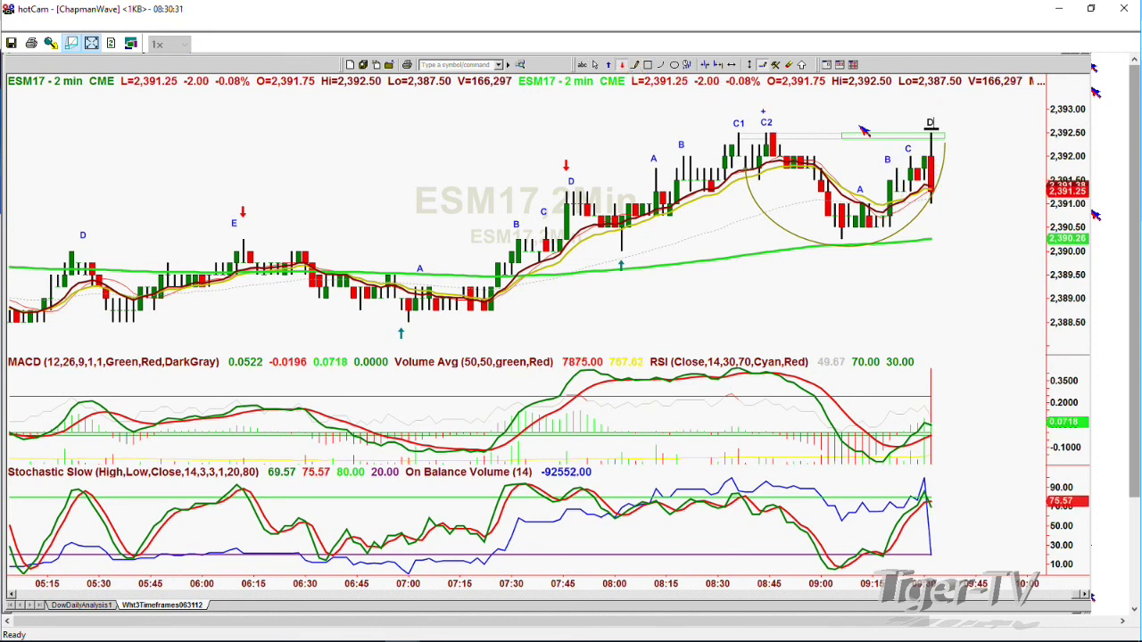
pyautogui.click(932, 114)
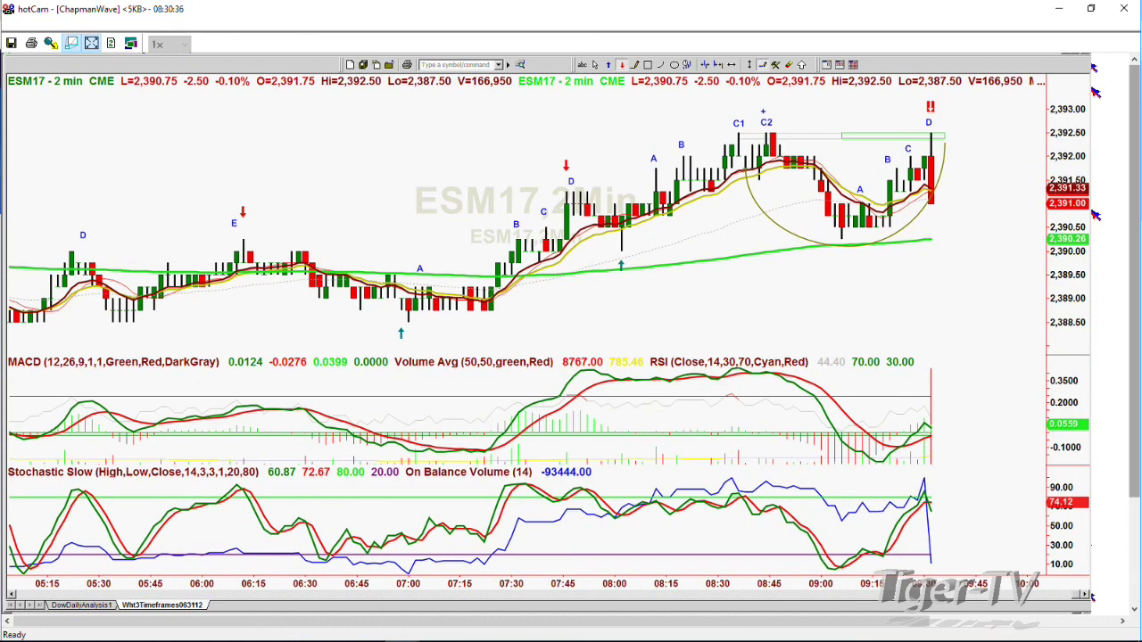
# Step: Switch from the 2-minute ESM17 chart to the sugar charts and activate the weekly chart with nothing selected
pyautogui.hotkey('ctrl', 'Tab')
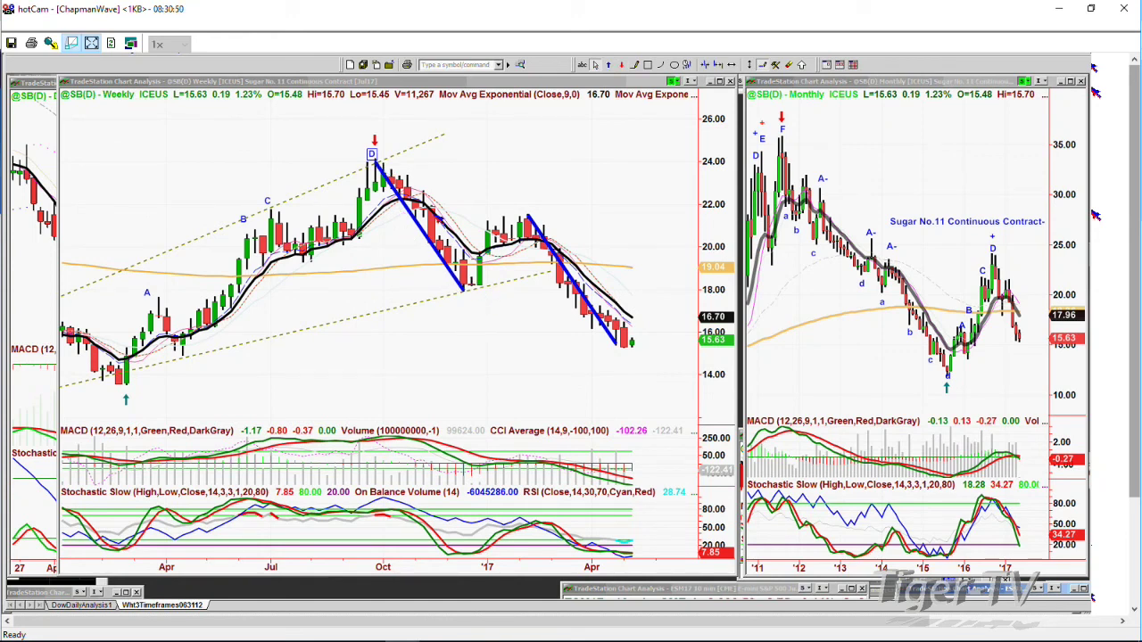
pyautogui.click(384, 123)
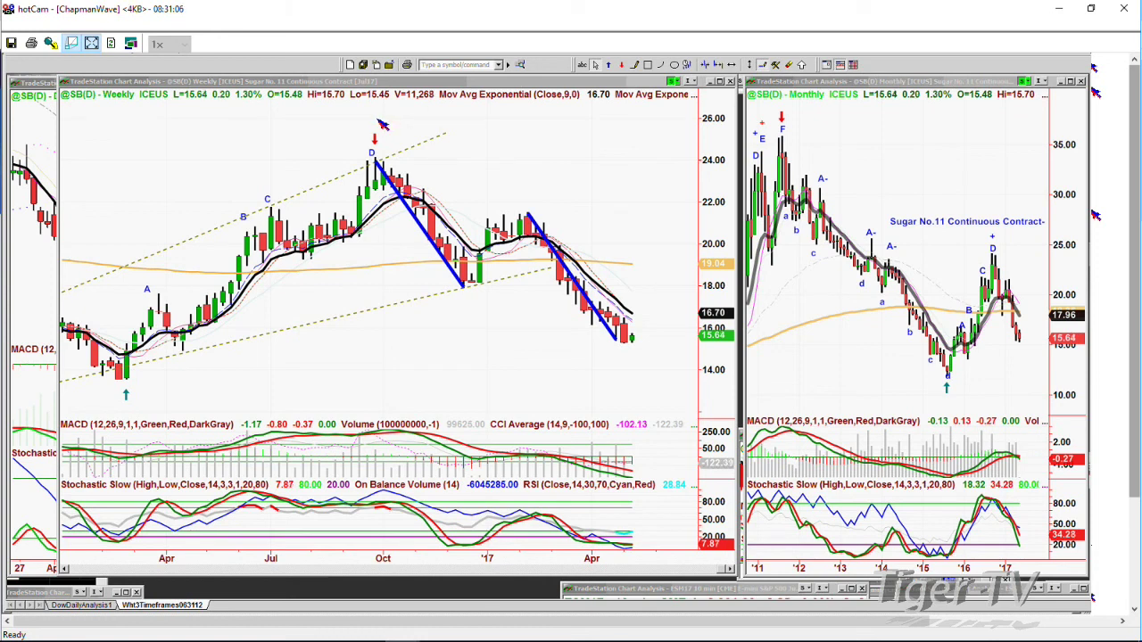
pyautogui.click(382, 125)
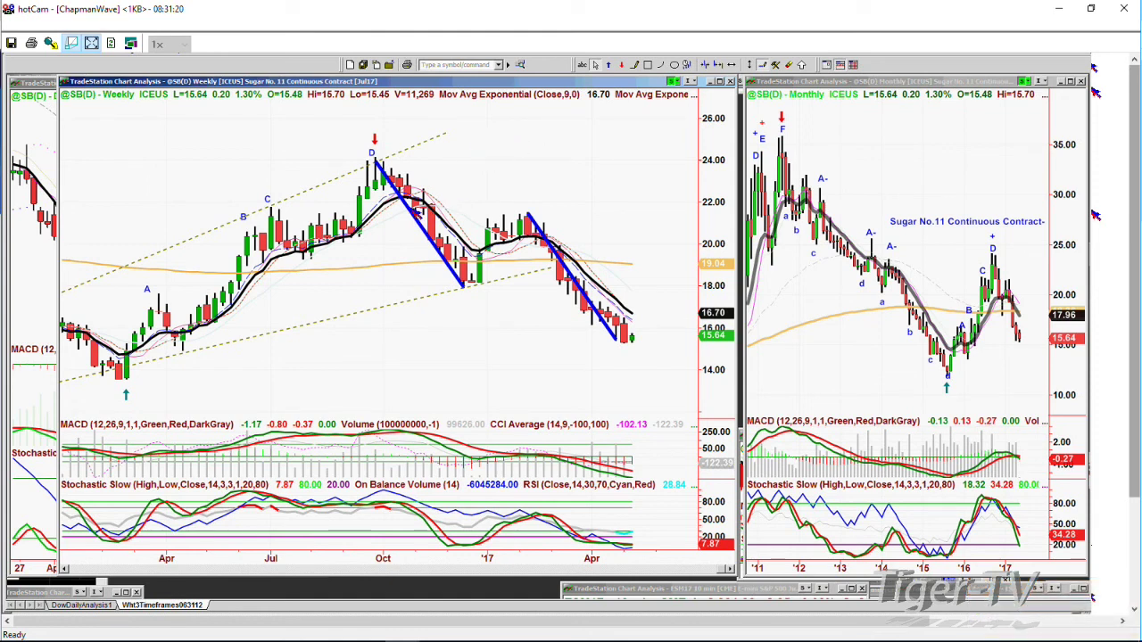
# Step: Try placing a parallel copy of the first blue falling trendline near the second decline on the weekly sugar chart, and remove the copy
pyautogui.rightClick(408, 208)
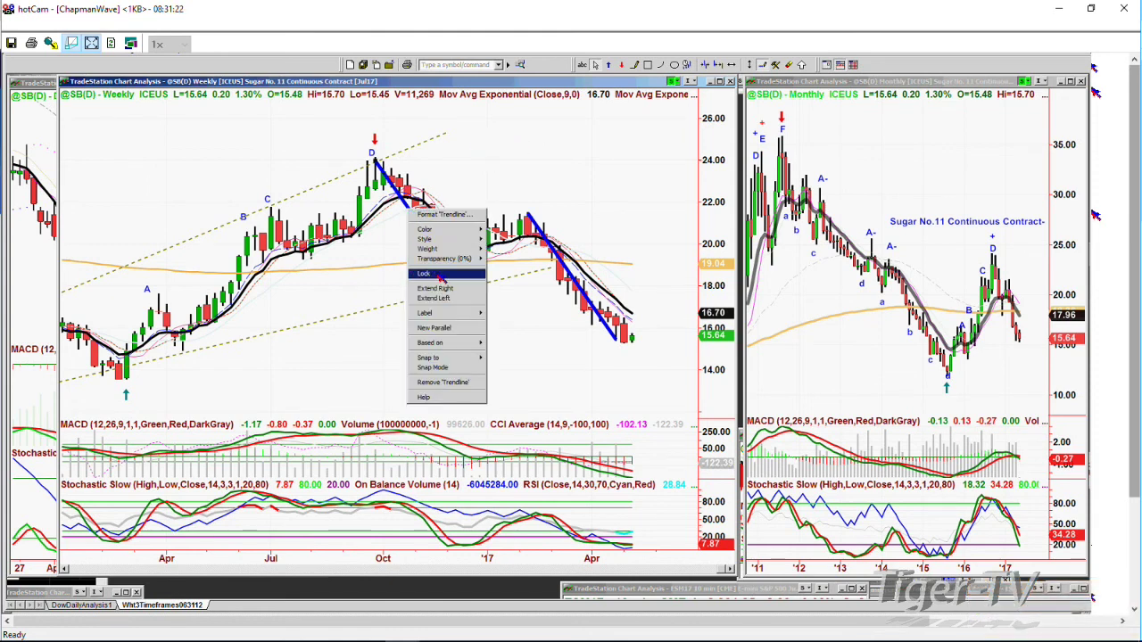
pyautogui.click(436, 331)
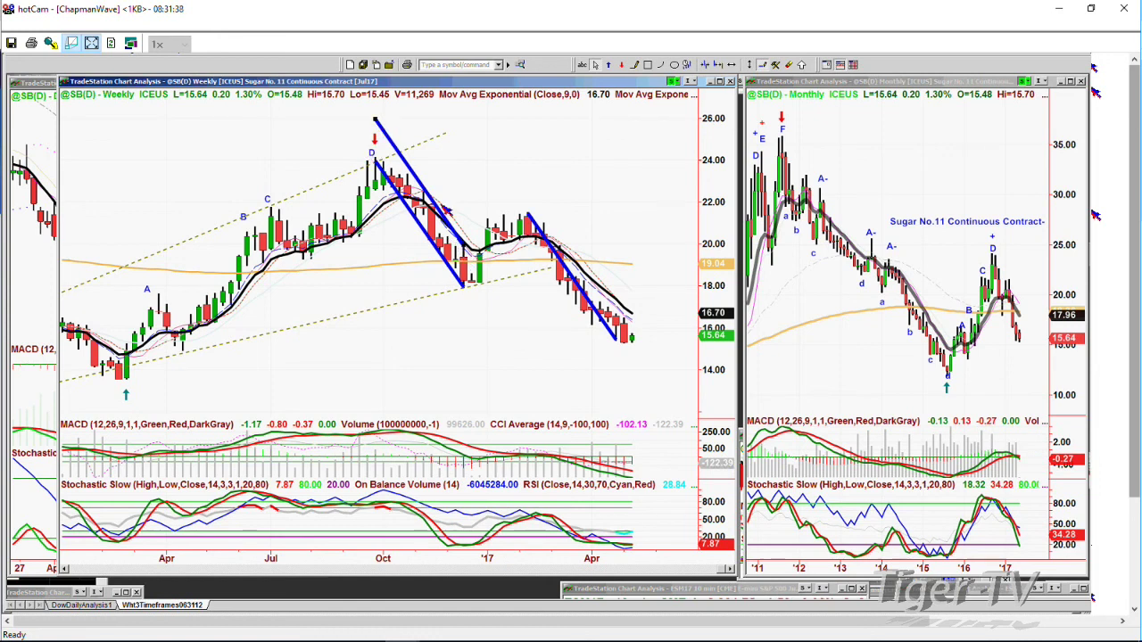
pyautogui.moveTo(415, 177); pyautogui.dragTo(604, 186)
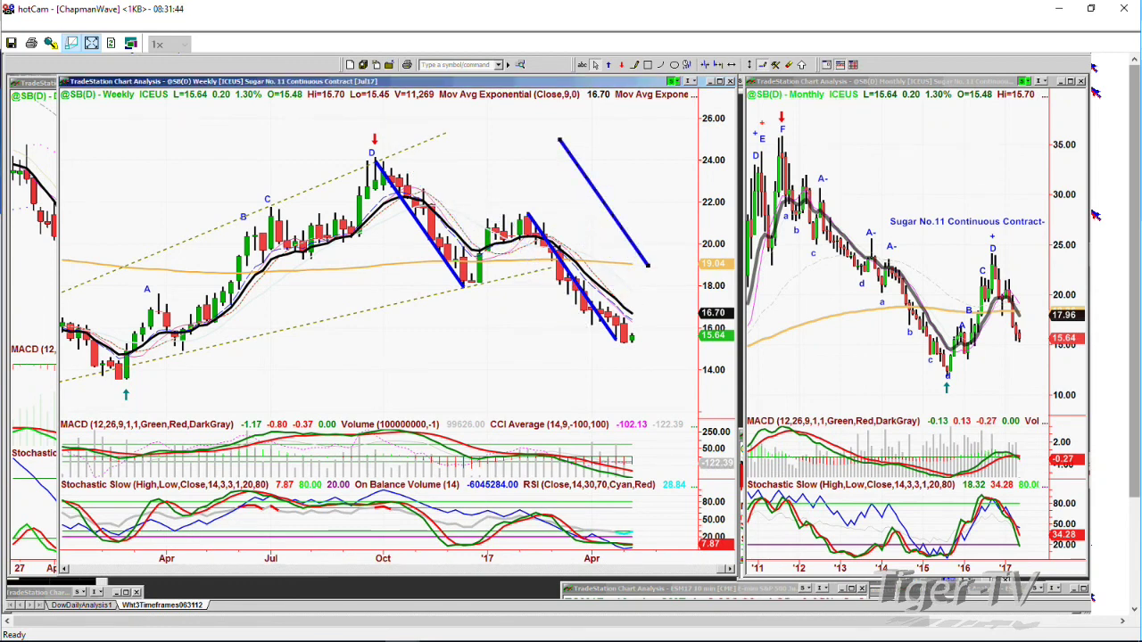
pyautogui.rightClick(585, 174)
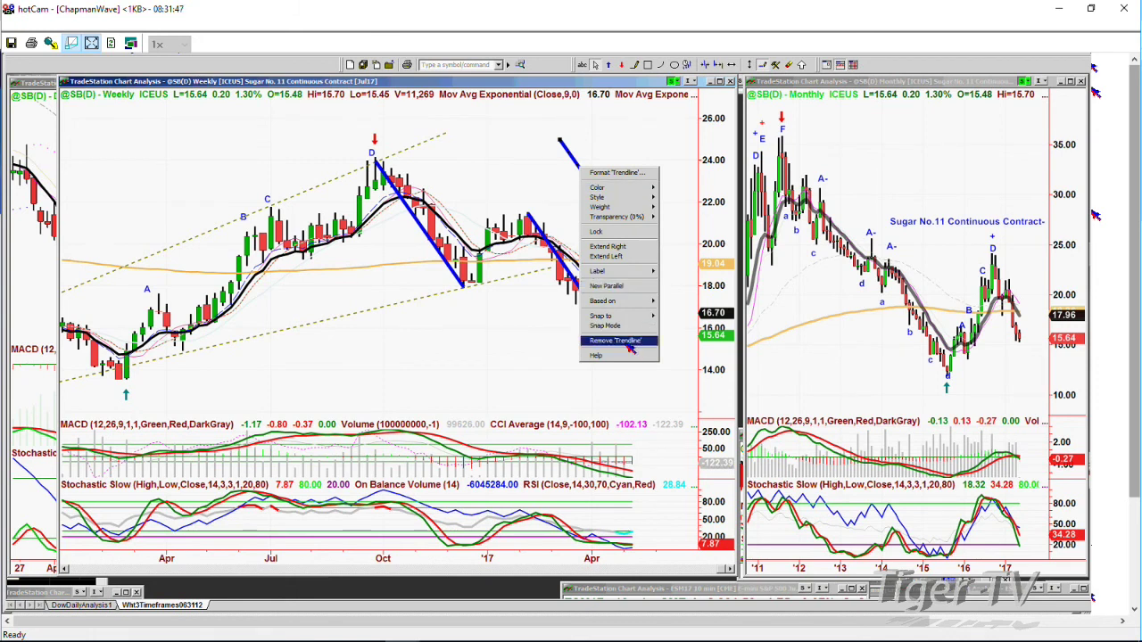
pyautogui.click(630, 346)
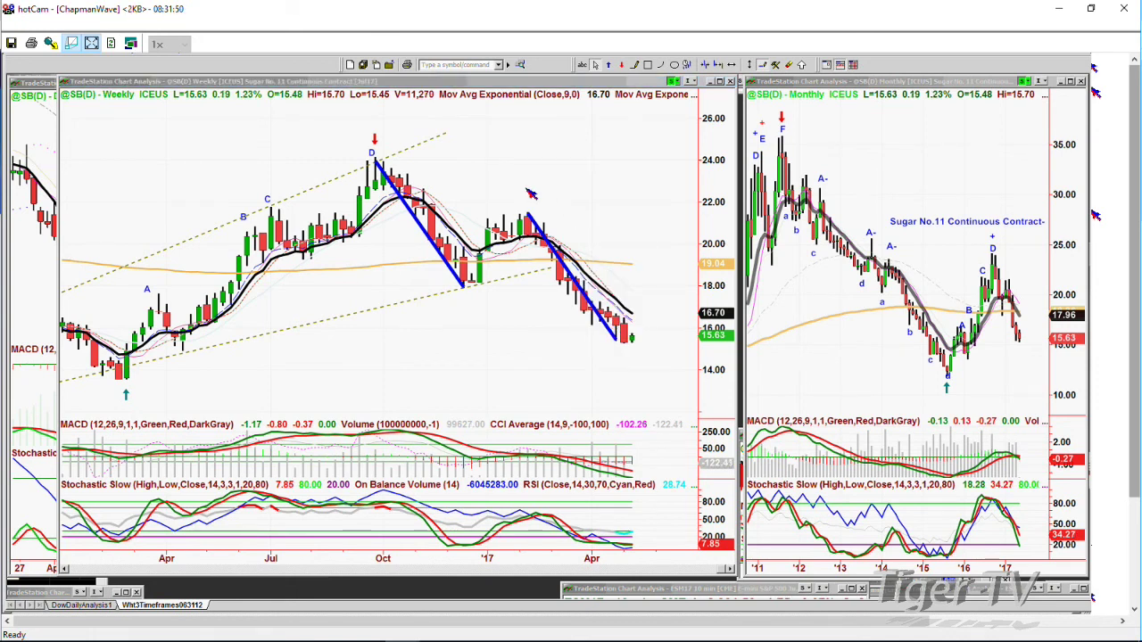
pyautogui.click(531, 193)
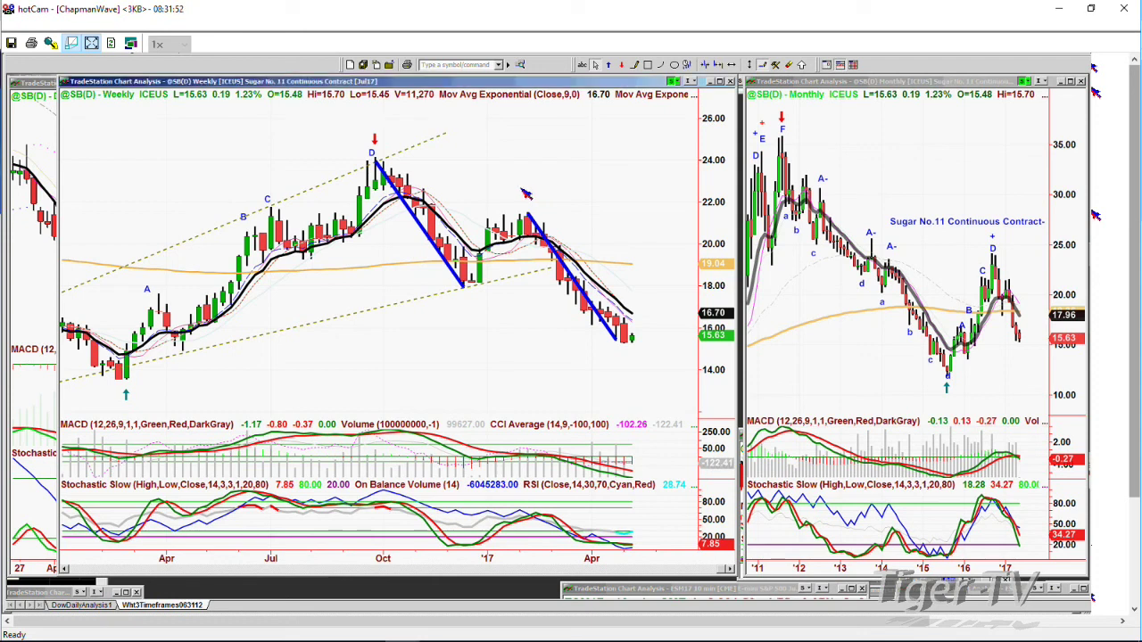
pyautogui.click(596, 342)
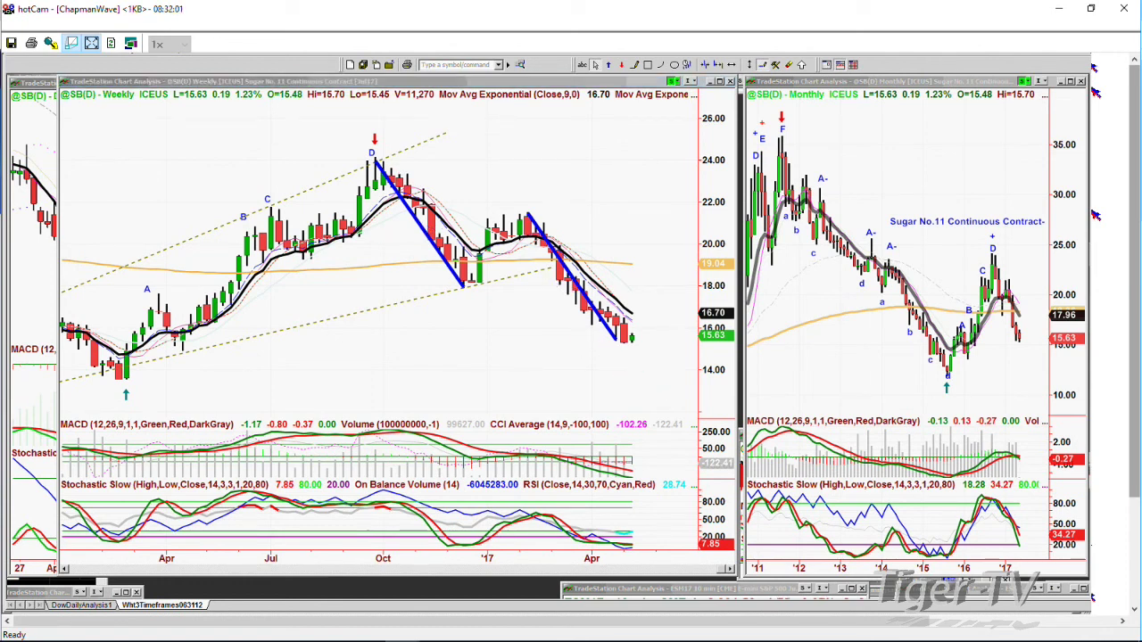
pyautogui.click(630, 369)
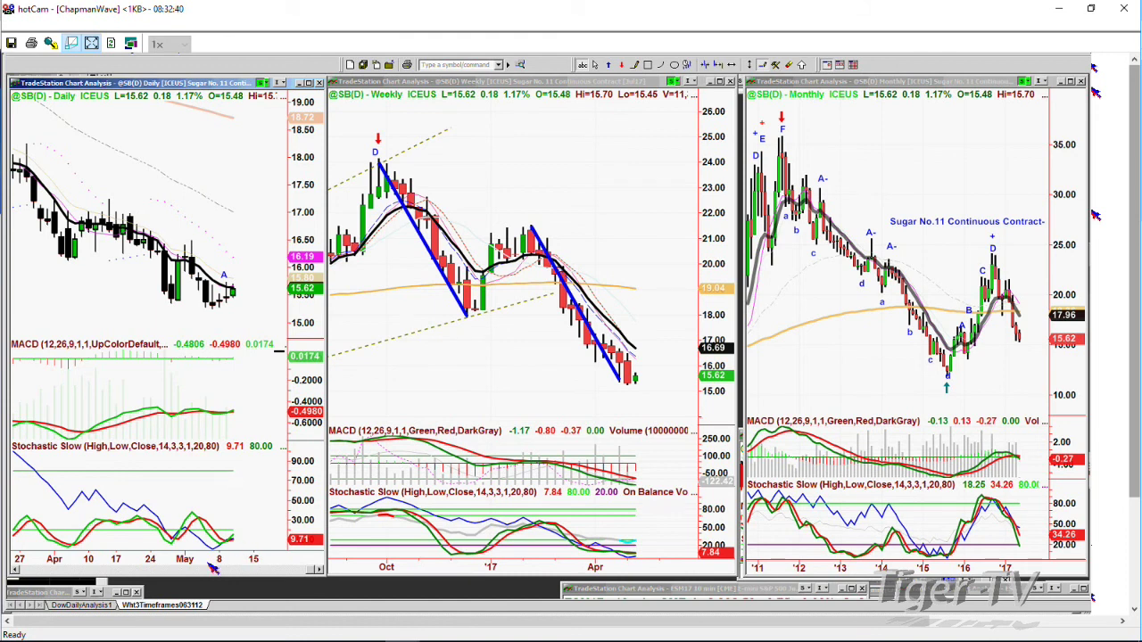
# Step: Leave the text tool and widen the daily sugar chart window partway across the weekly chart
pyautogui.click(595, 64)
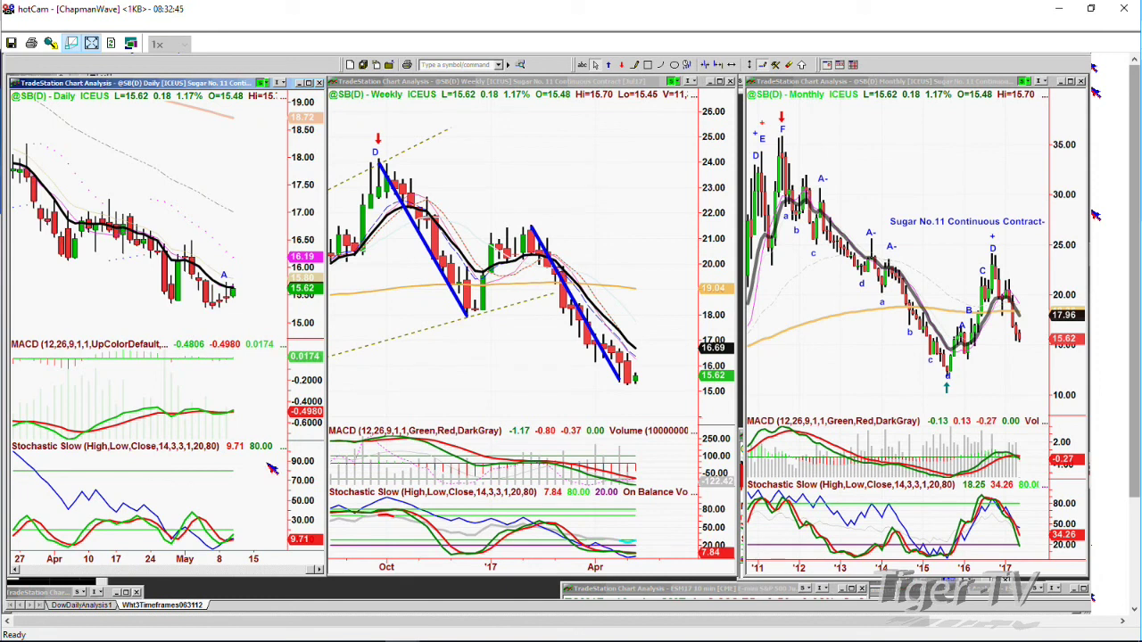
pyautogui.click(234, 271)
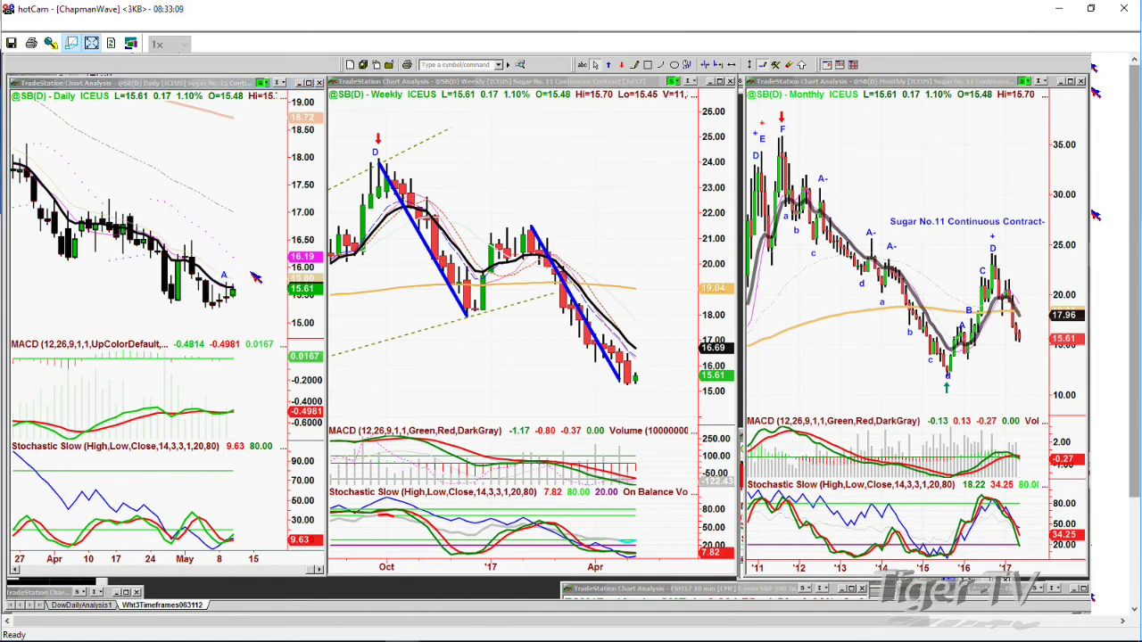
pyautogui.click(198, 310)
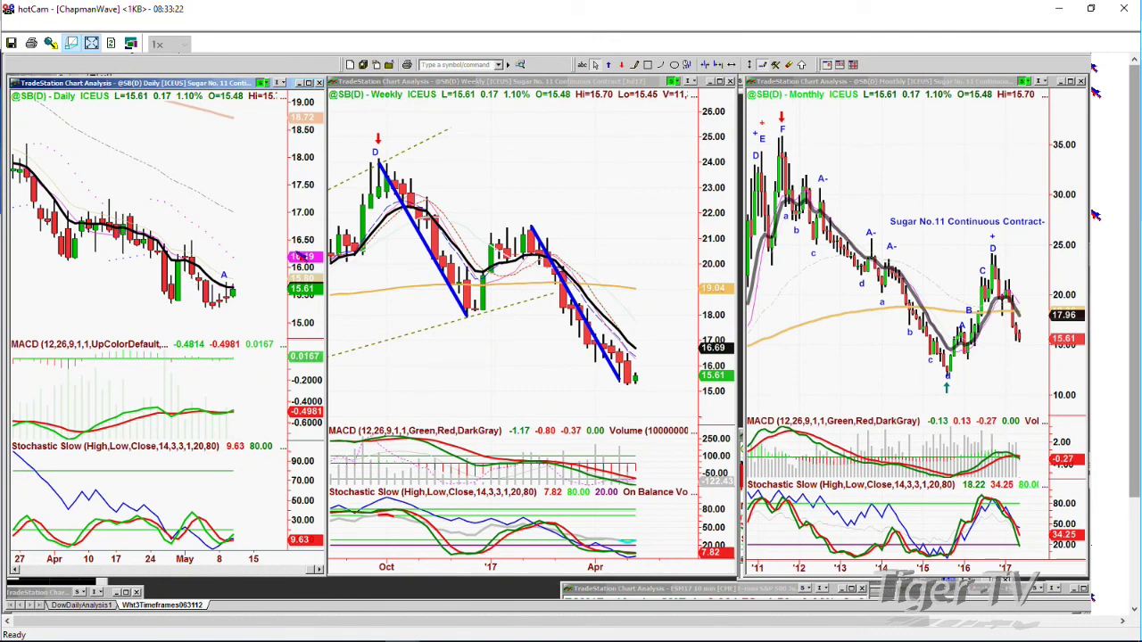
pyautogui.moveTo(328, 216); pyautogui.dragTo(498, 228)
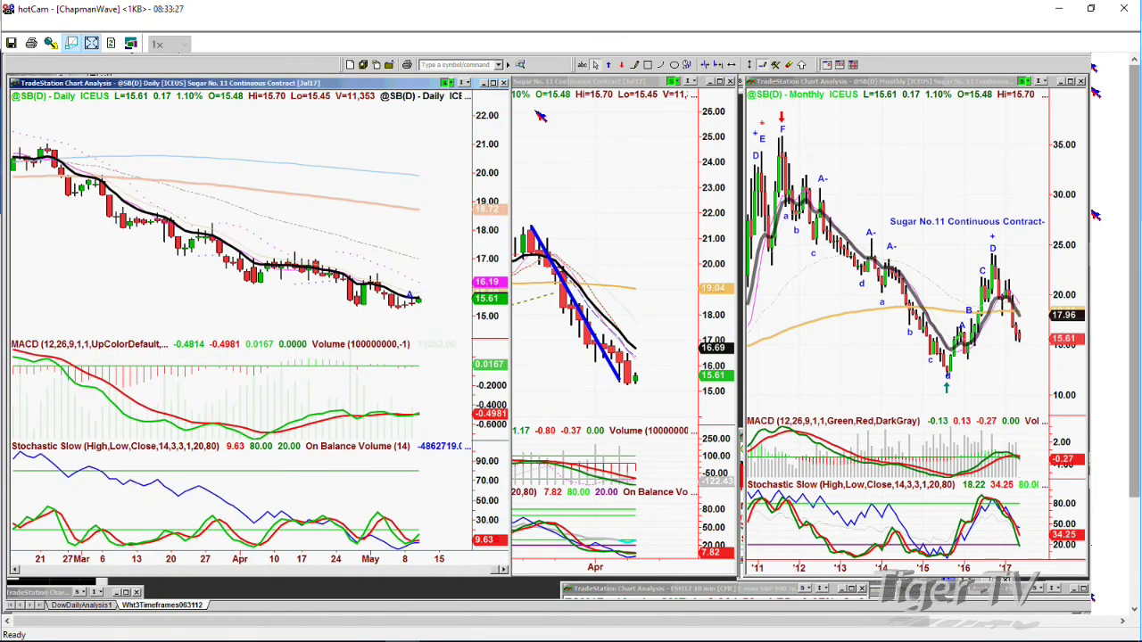
# Step: Draw a falling trendline on the daily sugar chart from the mid-March highs near 18.6 to beyond the latest May bars and color it bright green
pyautogui.click(636, 66)
pyautogui.click(453, 301)
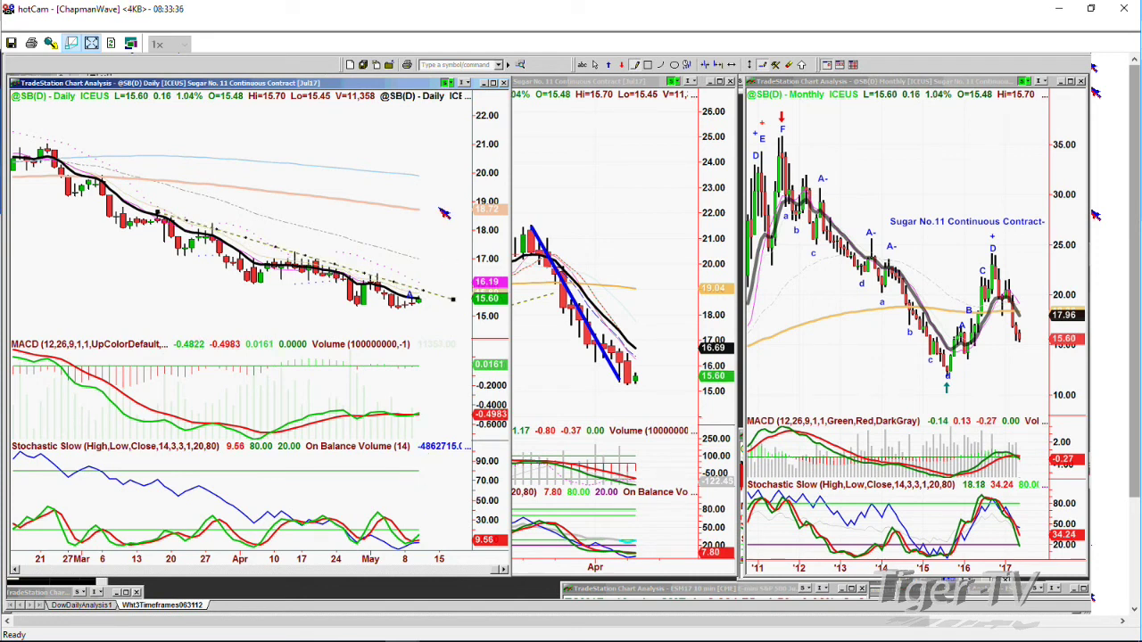
pyautogui.rightClick(444, 298)
pyautogui.moveTo(478, 319)
pyautogui.click(543, 371)
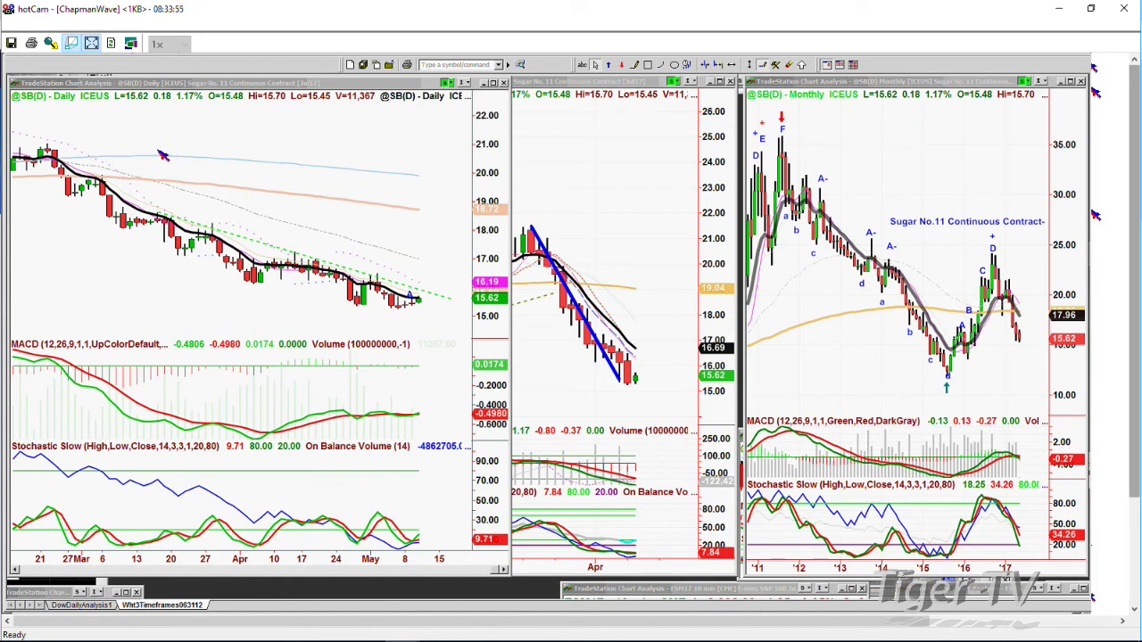
pyautogui.click(204, 182)
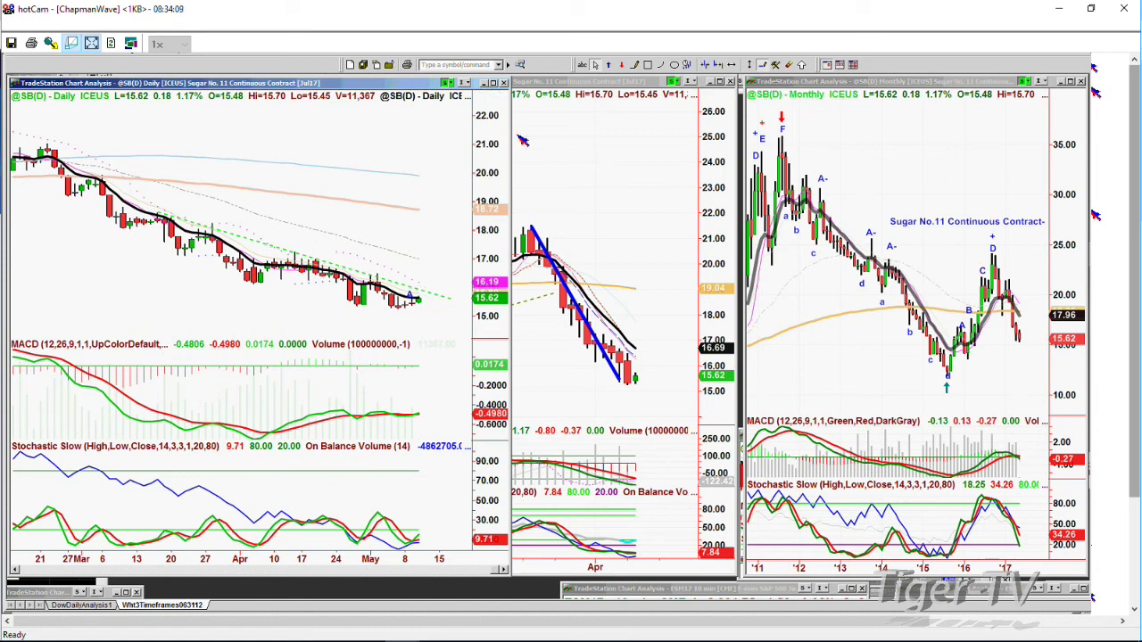
pyautogui.moveTo(512, 139); pyautogui.dragTo(506, 141)
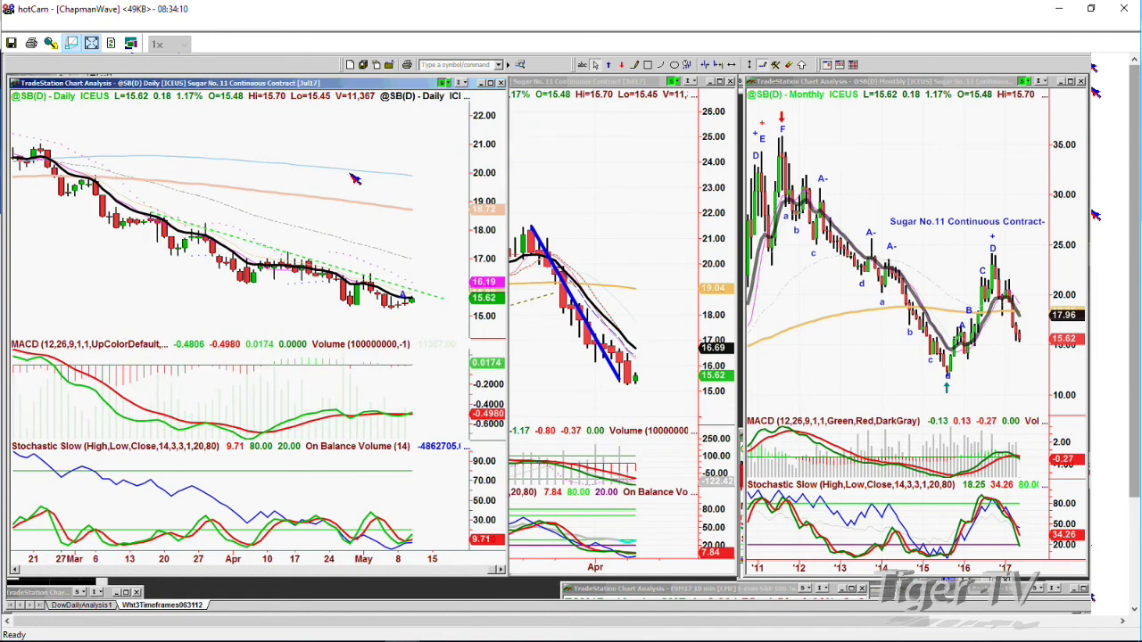
pyautogui.moveTo(354, 178); pyautogui.dragTo(326, 156)
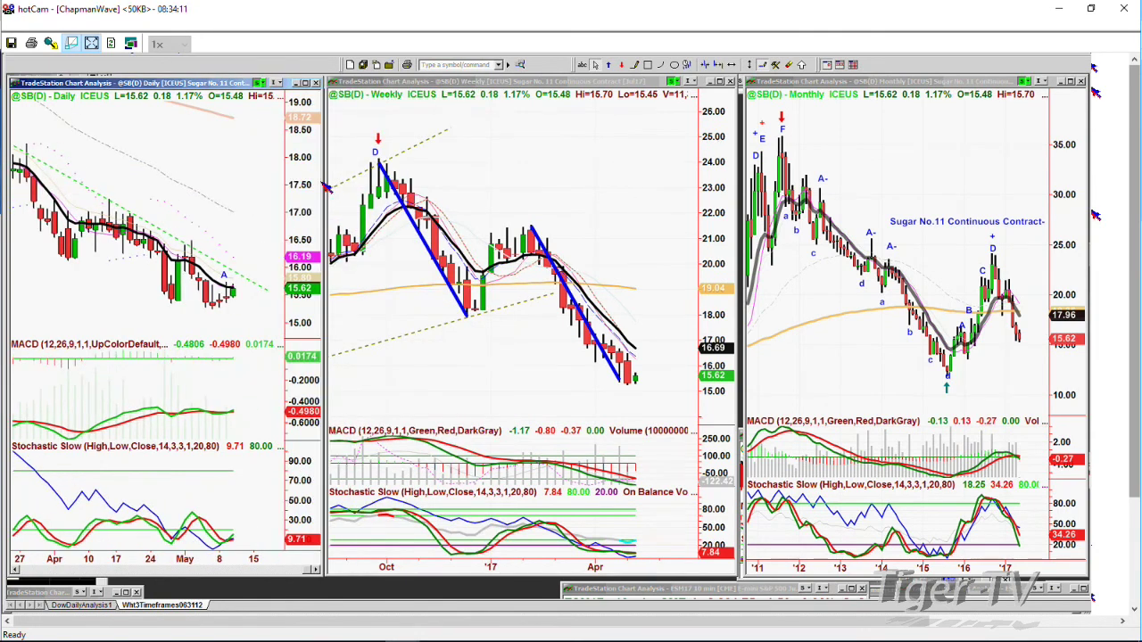
pyautogui.click(265, 131)
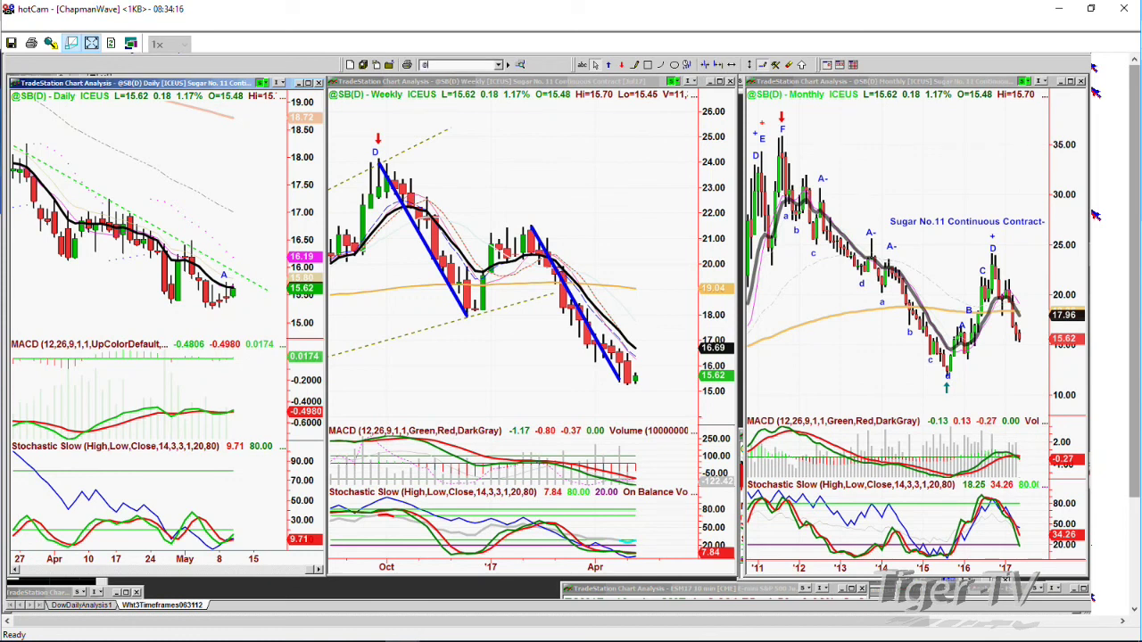
pyautogui.press('Return')
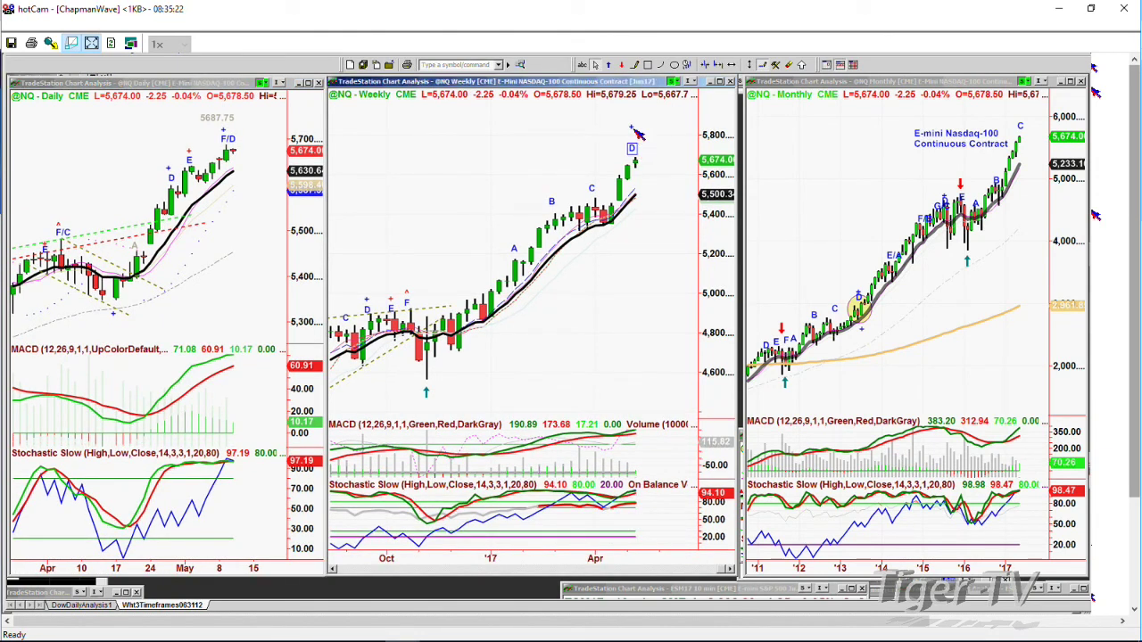
# Step: Place the plus mark closer above the D label at the latest bar on the weekly Nasdaq-100 chart
pyautogui.click(637, 140)
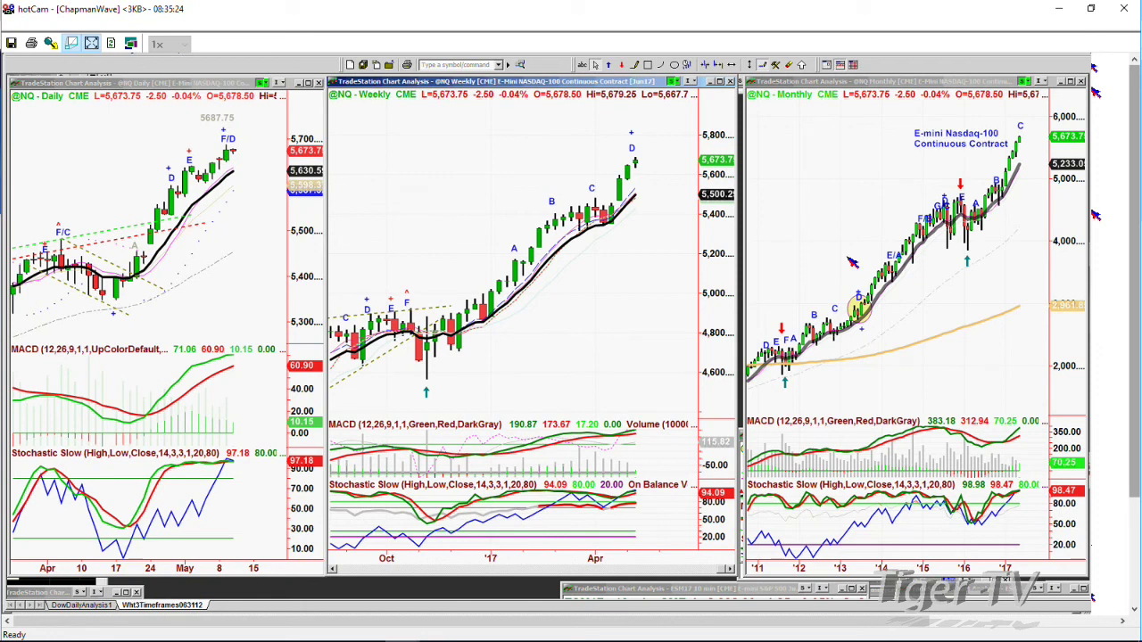
pyautogui.click(748, 216)
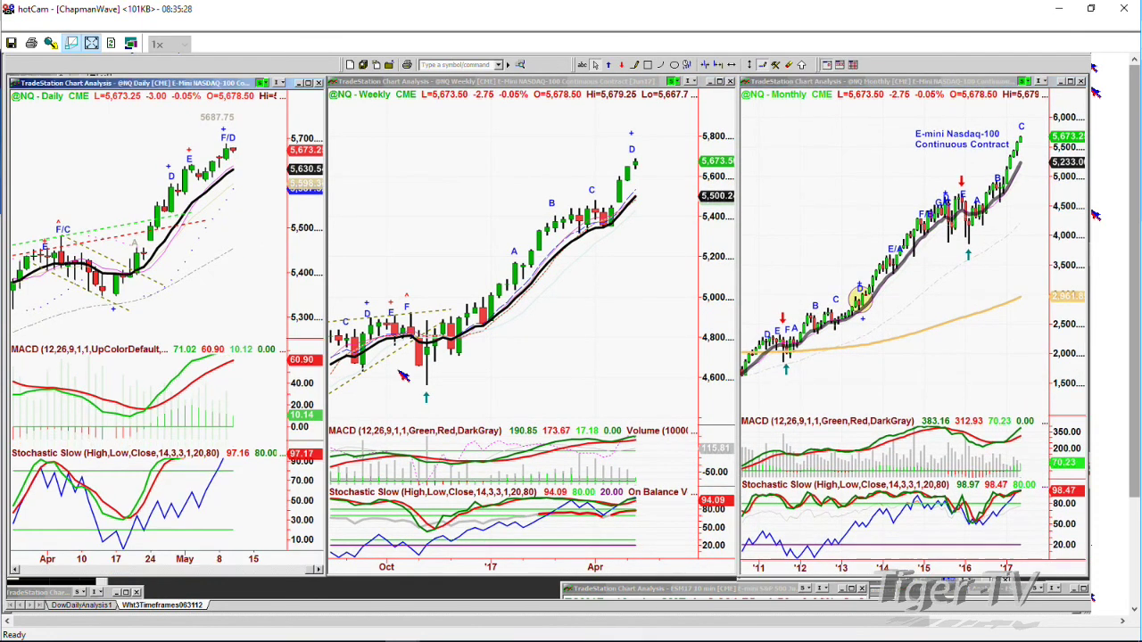
# Step: Examine the ESM17 10-minute chart at full size and restore the multi-chart layout
pyautogui.click(839, 582)
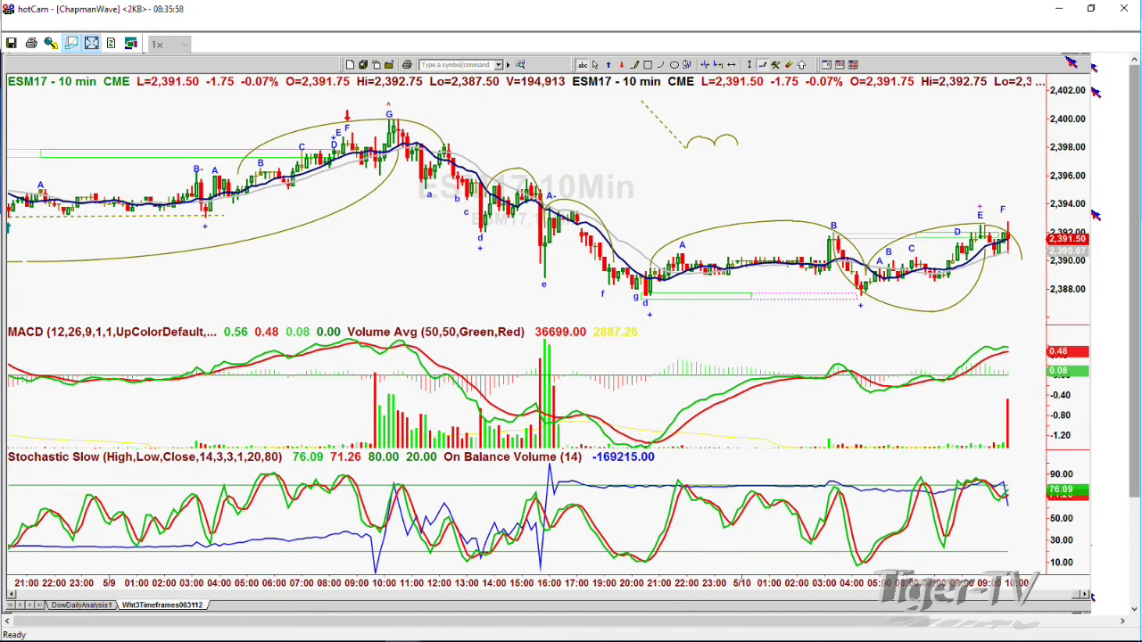
pyautogui.click(1071, 63)
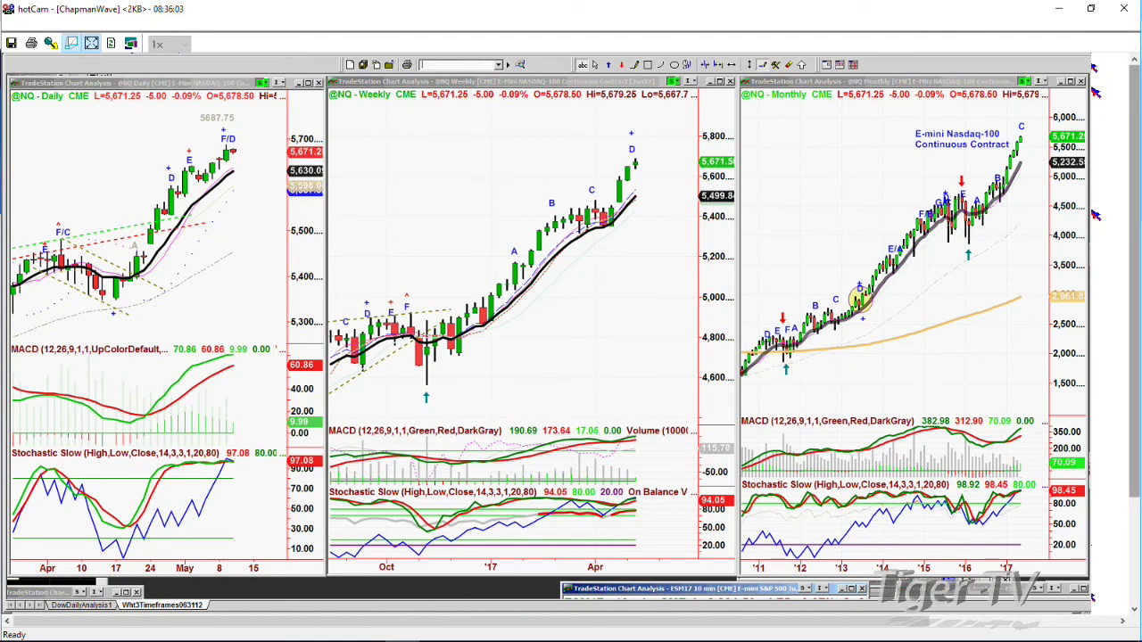
pyautogui.press('Return')
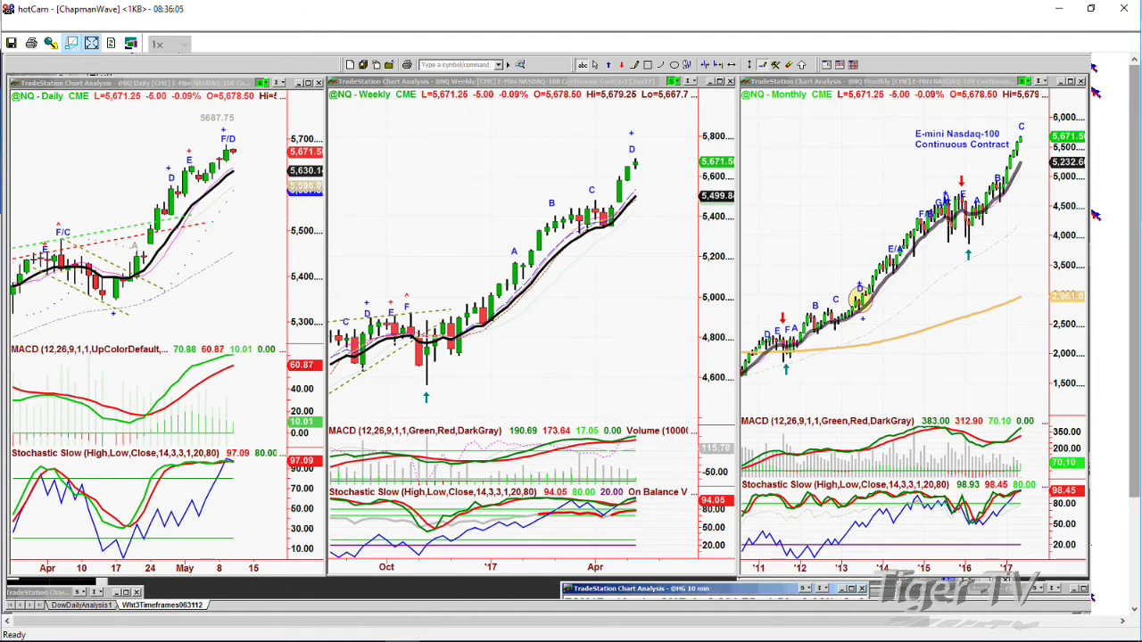
pyautogui.click(169, 123)
pyautogui.click(428, 65)
pyautogui.write('0')
pyautogui.press('Return')
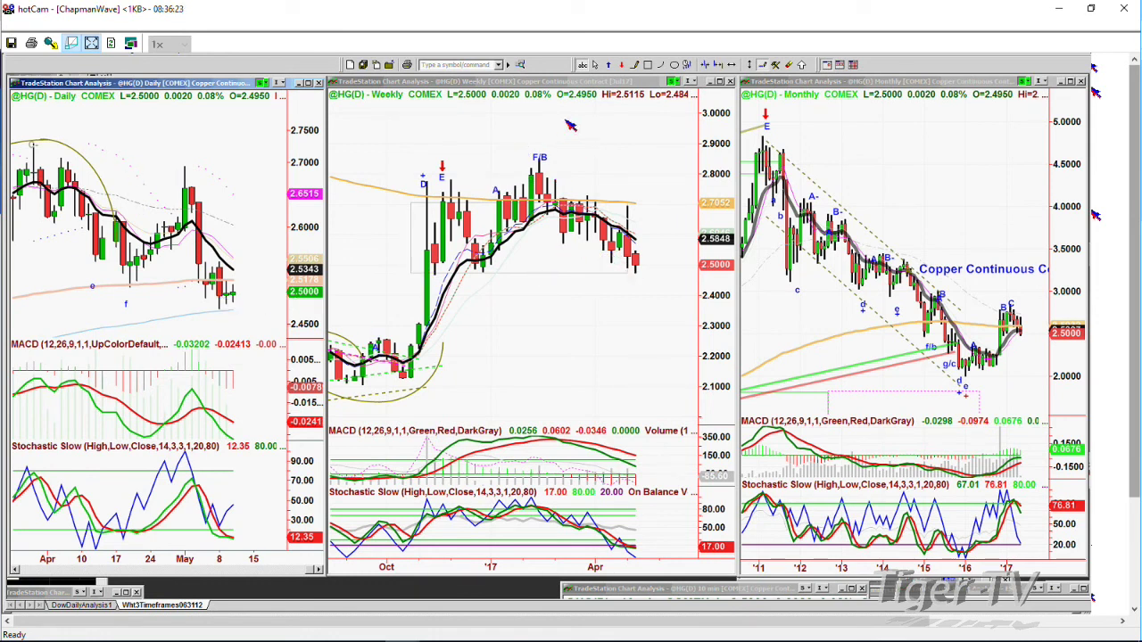
# Step: Replace the F/B label at the weekly copper peak with an F and a magenta caret above it
pyautogui.click(546, 159)
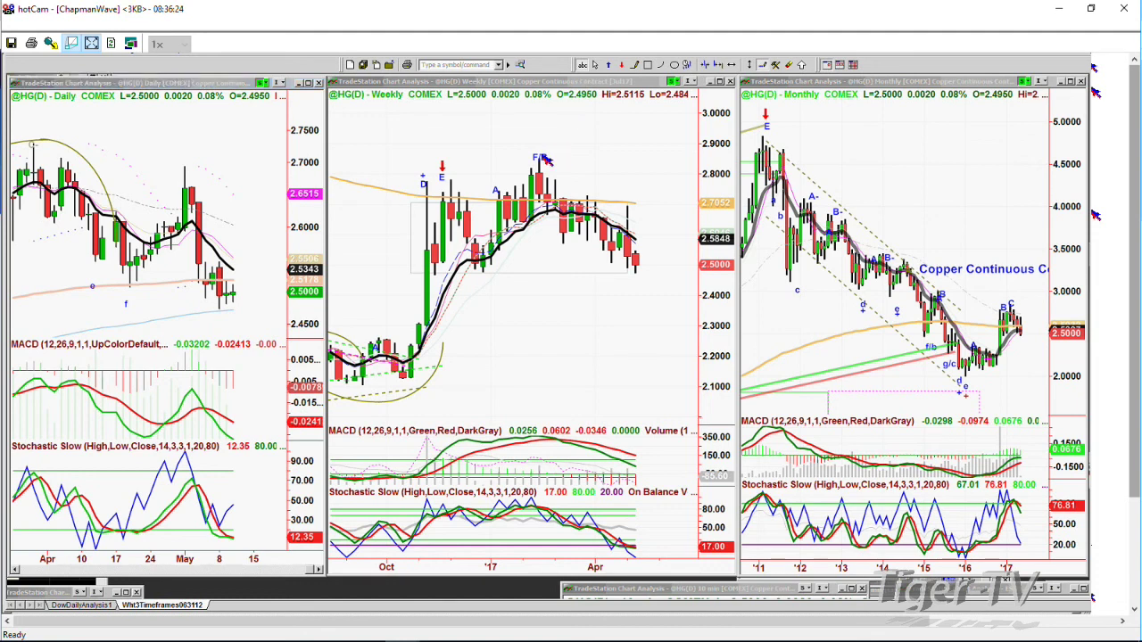
pyautogui.rightClick(546, 159)
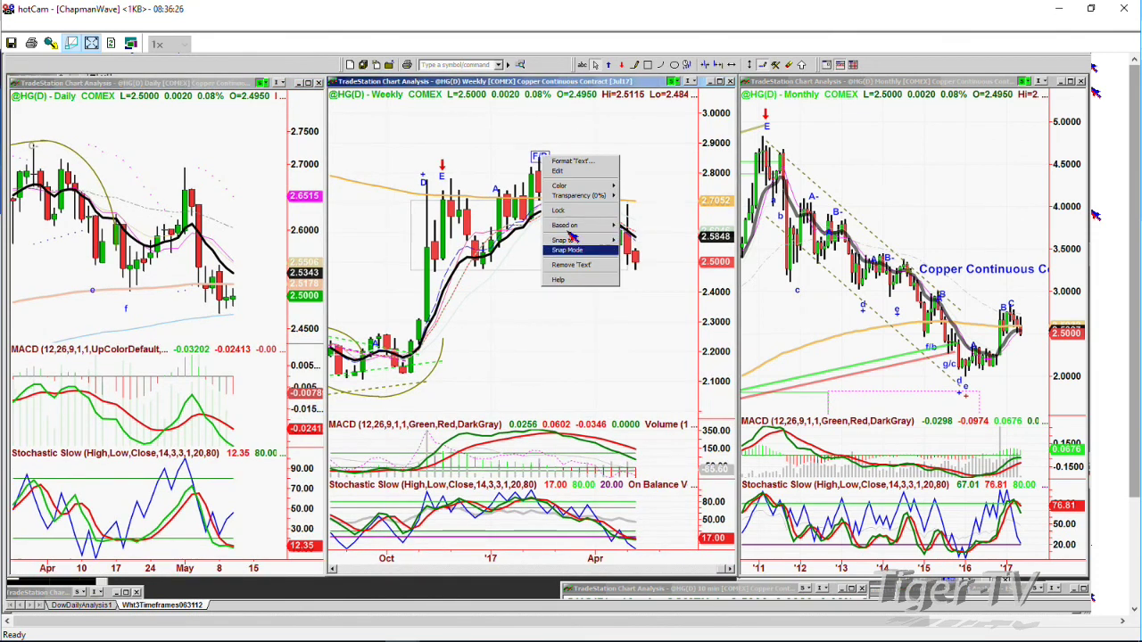
pyautogui.click(581, 266)
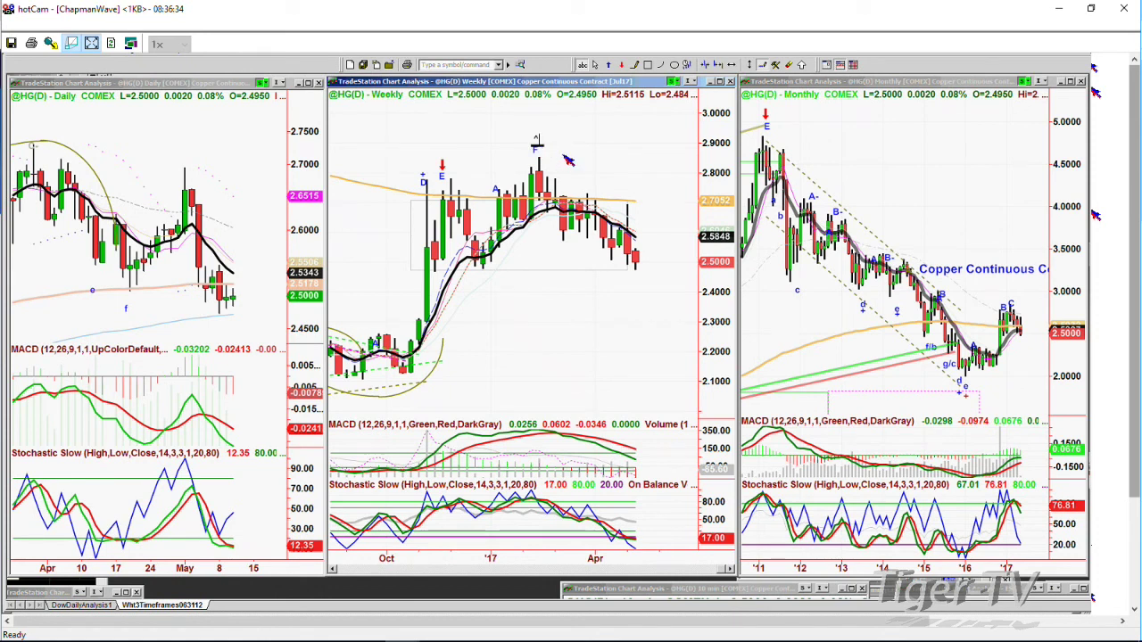
pyautogui.rightClick(536, 141)
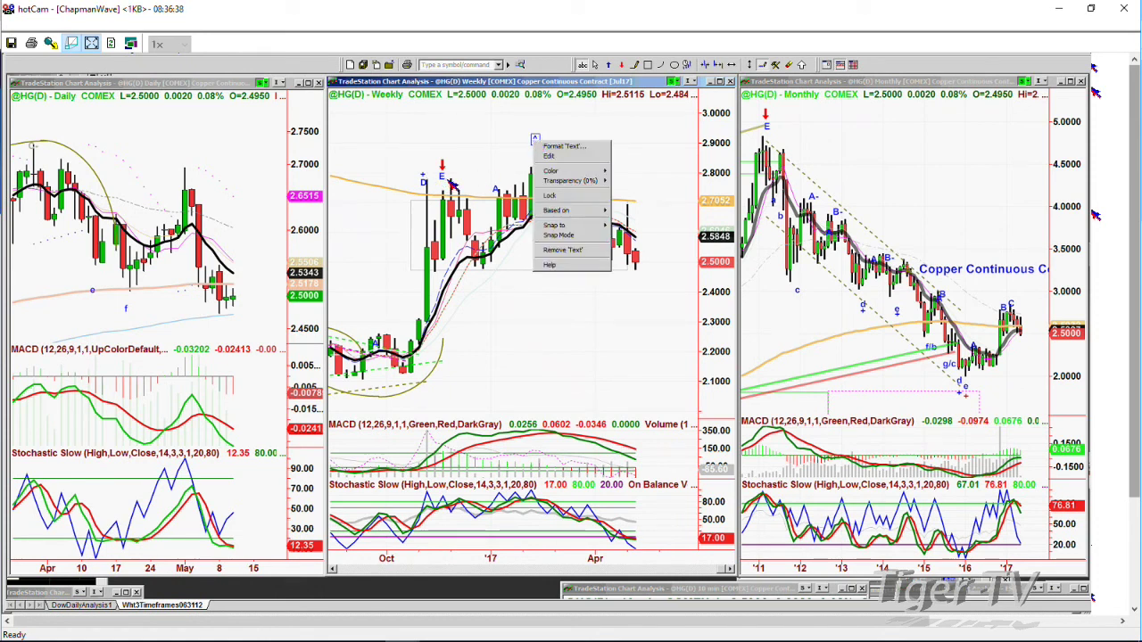
pyautogui.moveTo(562, 172)
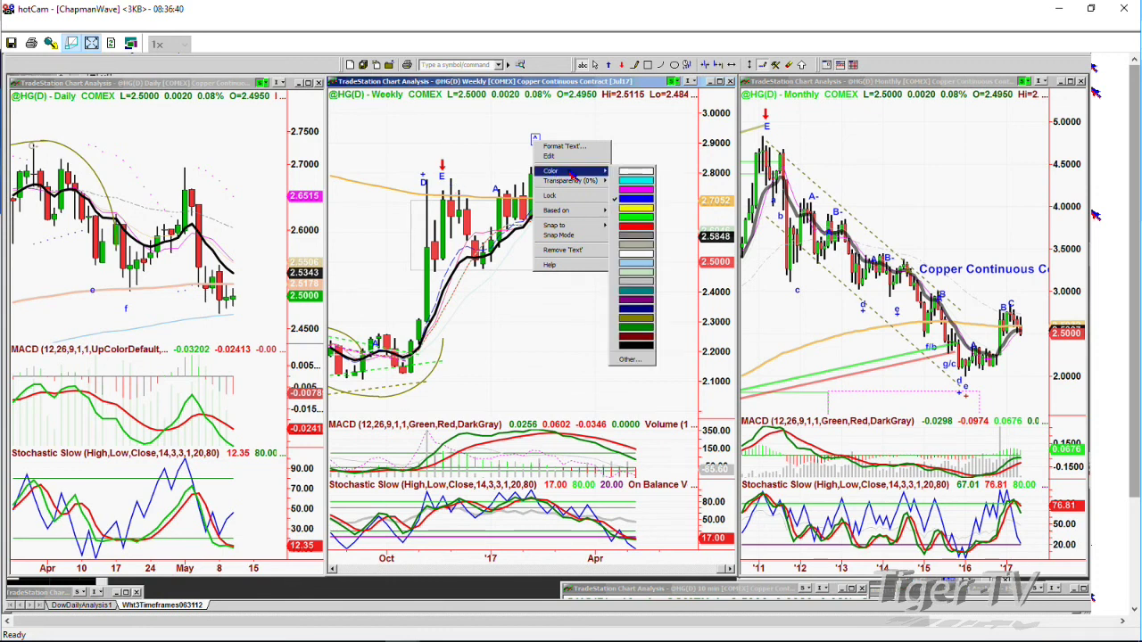
pyautogui.click(633, 190)
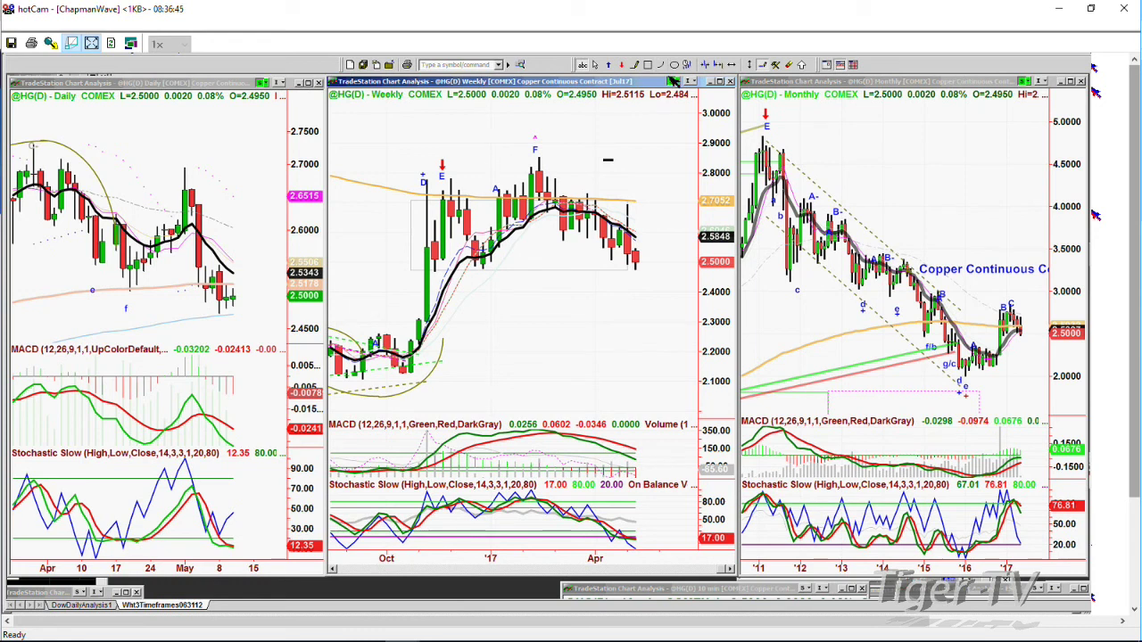
# Step: Draw an arc over the F peak on the weekly copper chart, from the early 2017 bars to just past the latest bar
pyautogui.moveTo(541, 154)
pyautogui.mouseDown()
pyautogui.moveTo(496, 196)
pyautogui.moveTo(483, 229)
pyautogui.mouseUp()
pyautogui.moveTo(648, 263); pyautogui.dragTo(555, 158)
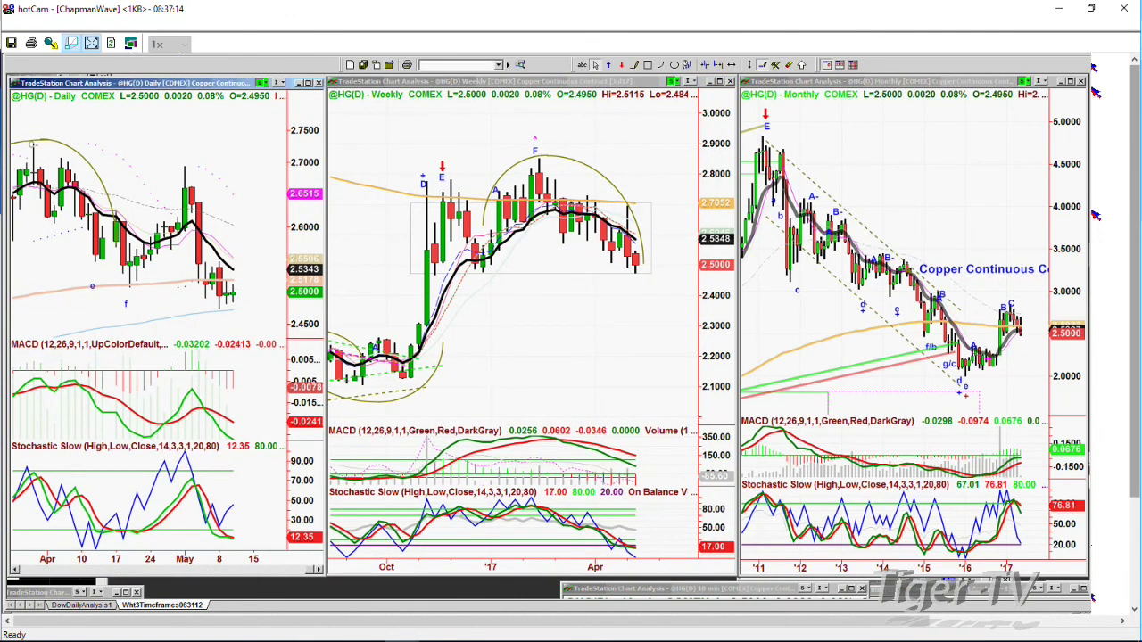
# Step: Bring up the daily, weekly and monthly SMH semiconductor ETF charts and switch them to Nvidia (NVDA)
pyautogui.press('Return')
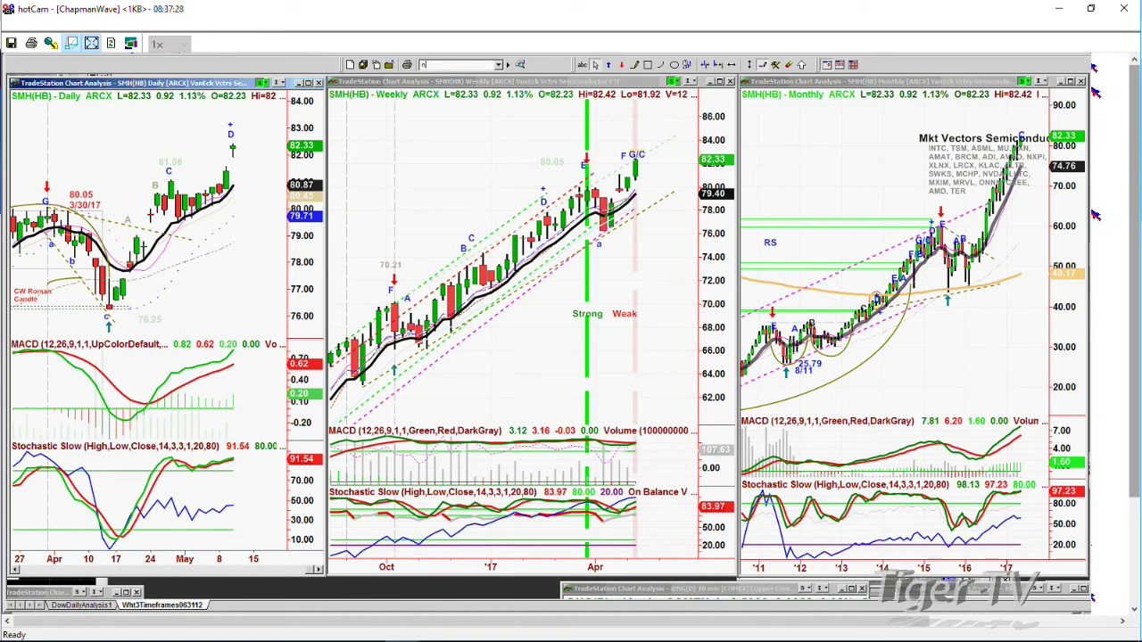
pyautogui.write('a')
pyautogui.press('Return')
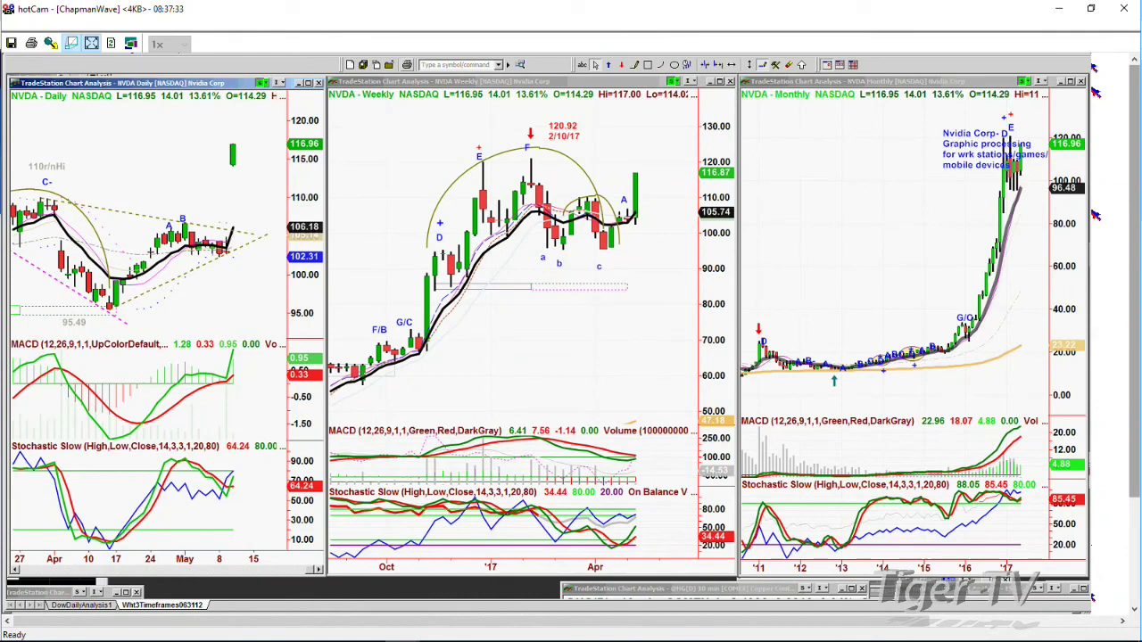
# Step: Widen the bar spacing on the daily and monthly NVDA charts
pyautogui.click(721, 66)
pyautogui.click(721, 66)
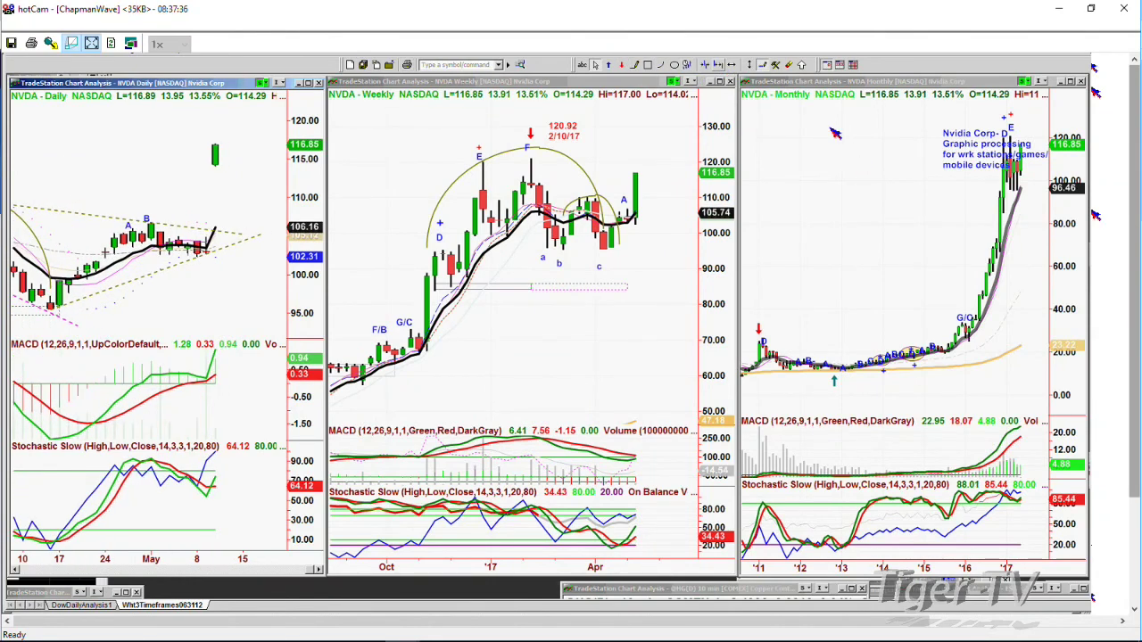
pyautogui.click(834, 133)
pyautogui.click(721, 66)
pyautogui.click(721, 66)
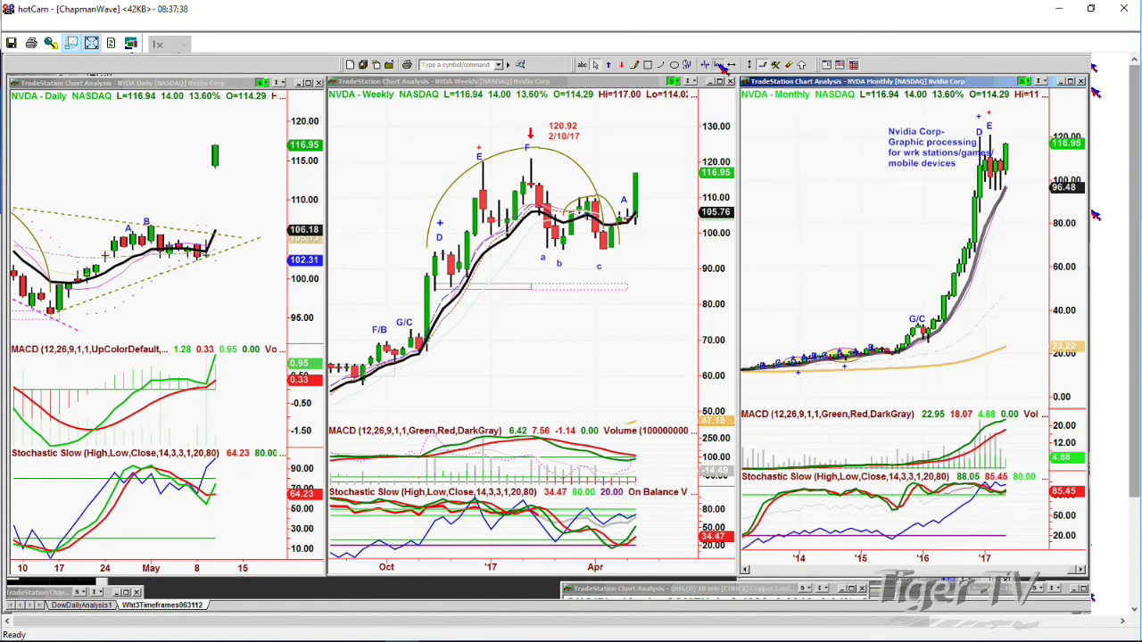
pyautogui.click(721, 66)
pyautogui.click(720, 67)
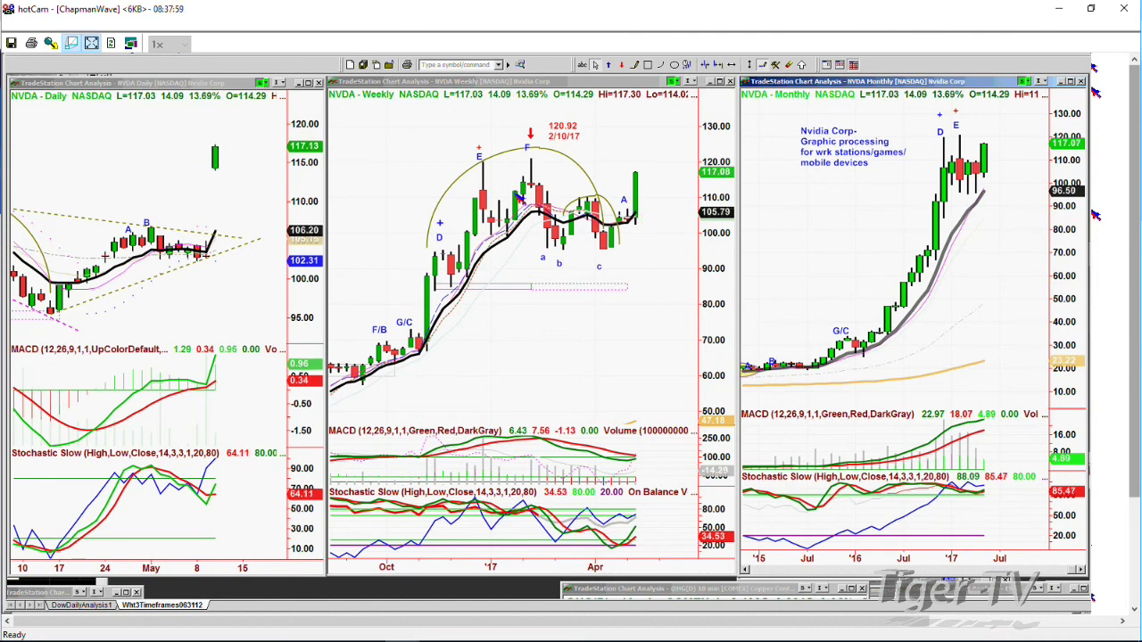
# Step: Move the A label above the latest tall bar on the weekly NVDA chart and color it gray
pyautogui.click(628, 204)
pyautogui.moveTo(628, 204); pyautogui.dragTo(634, 163)
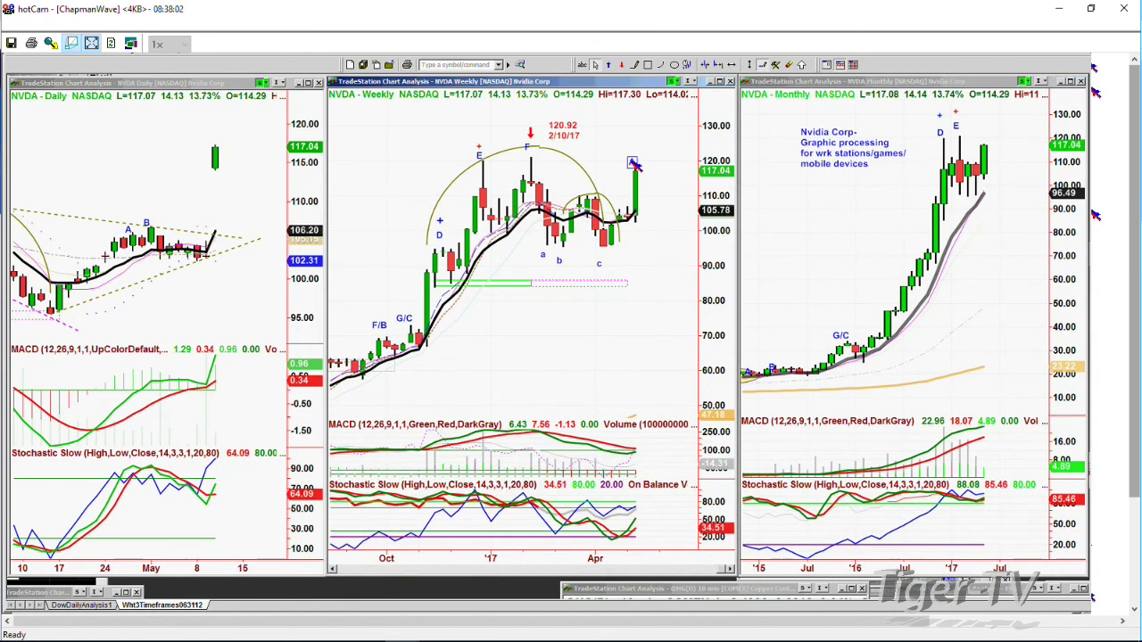
pyautogui.rightClick(633, 163)
pyautogui.moveTo(664, 191)
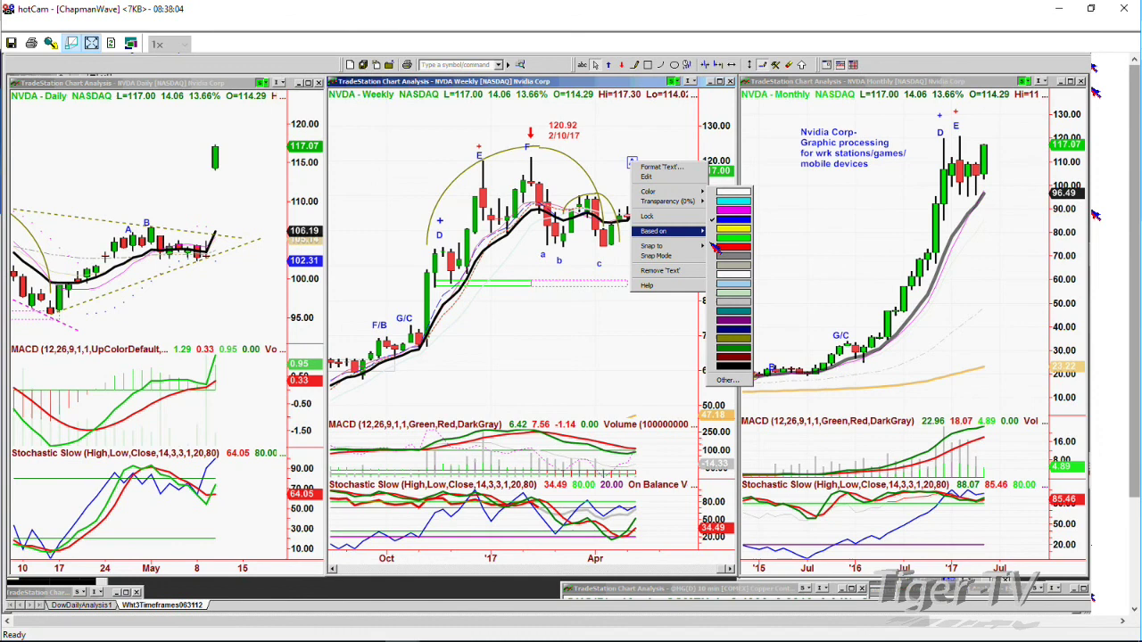
pyautogui.click(732, 277)
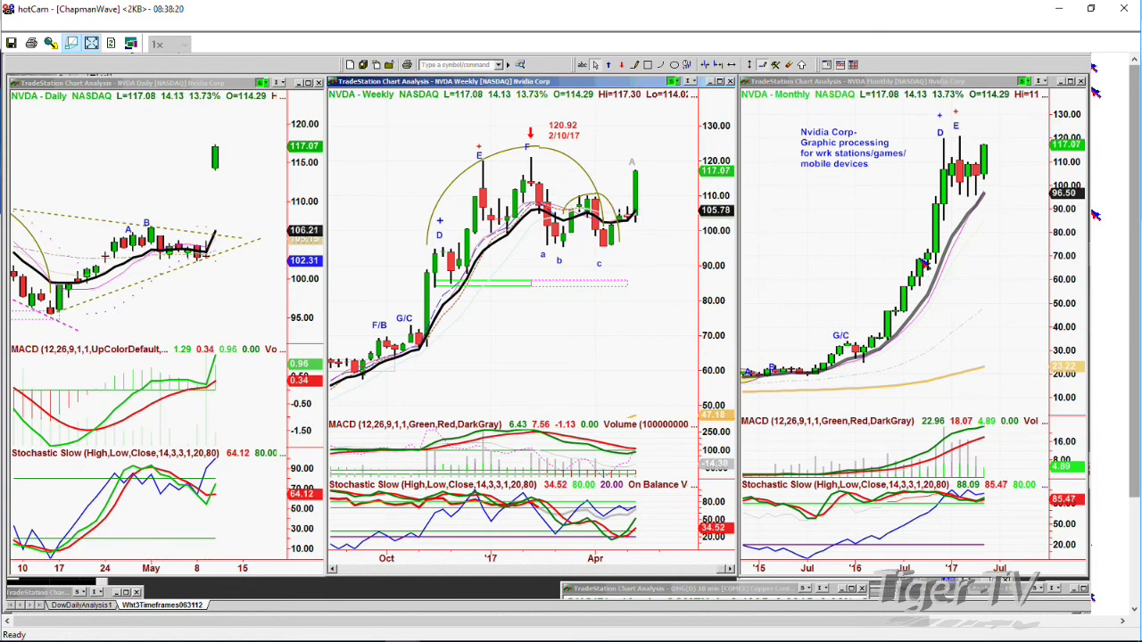
# Step: Load the semiconductor ETF SMH in the weekly chart
pyautogui.click(459, 66)
pyautogui.write('SMH')
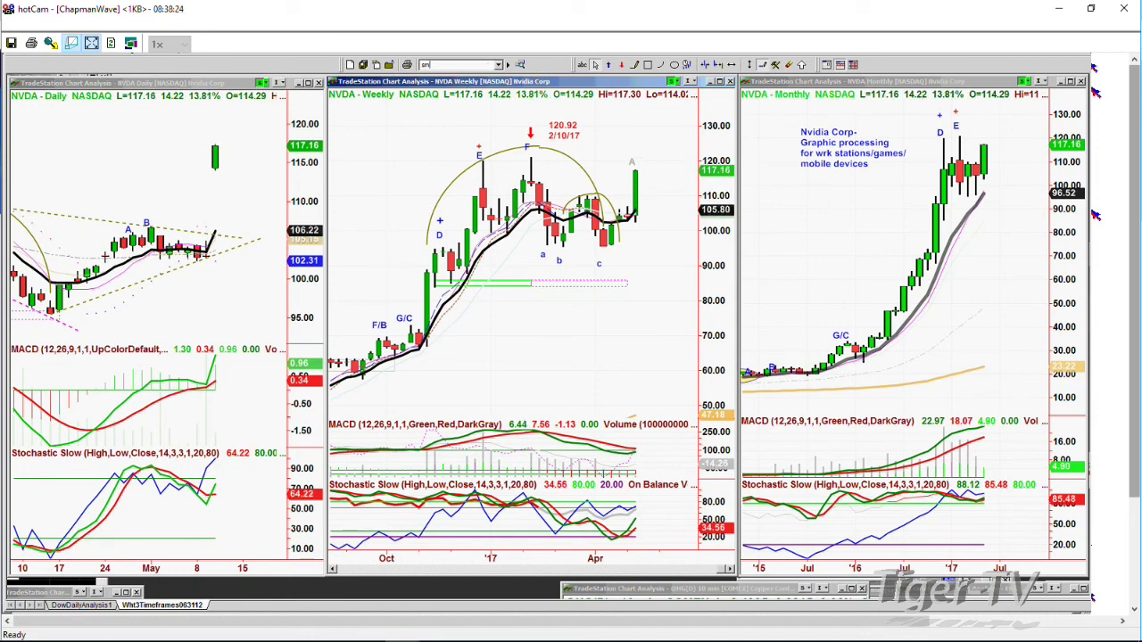
pyautogui.press('Return')
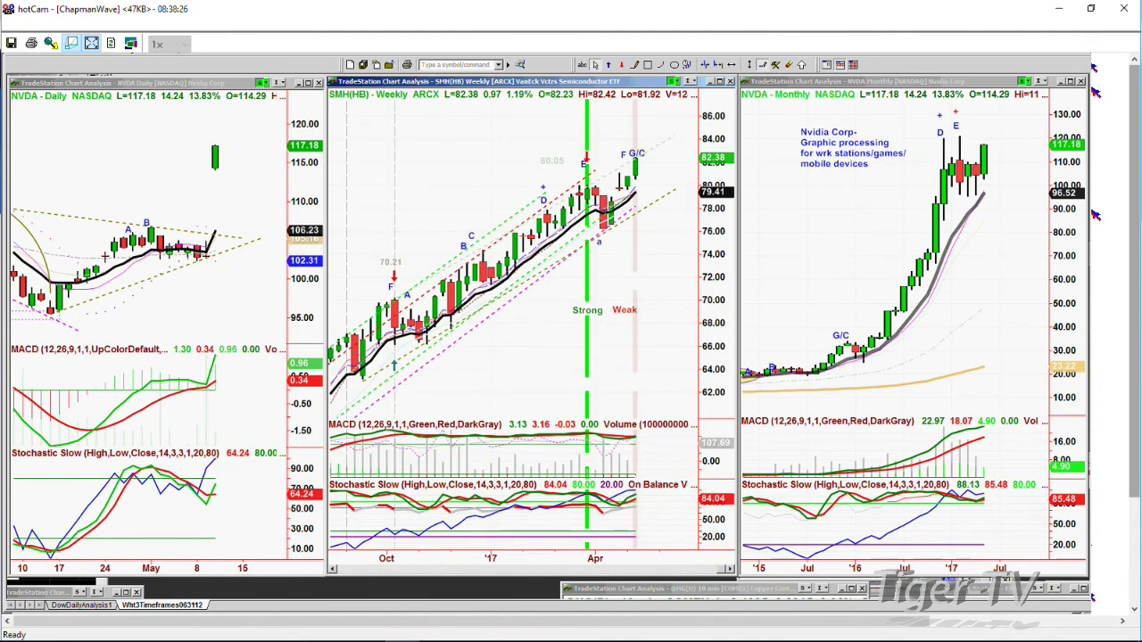
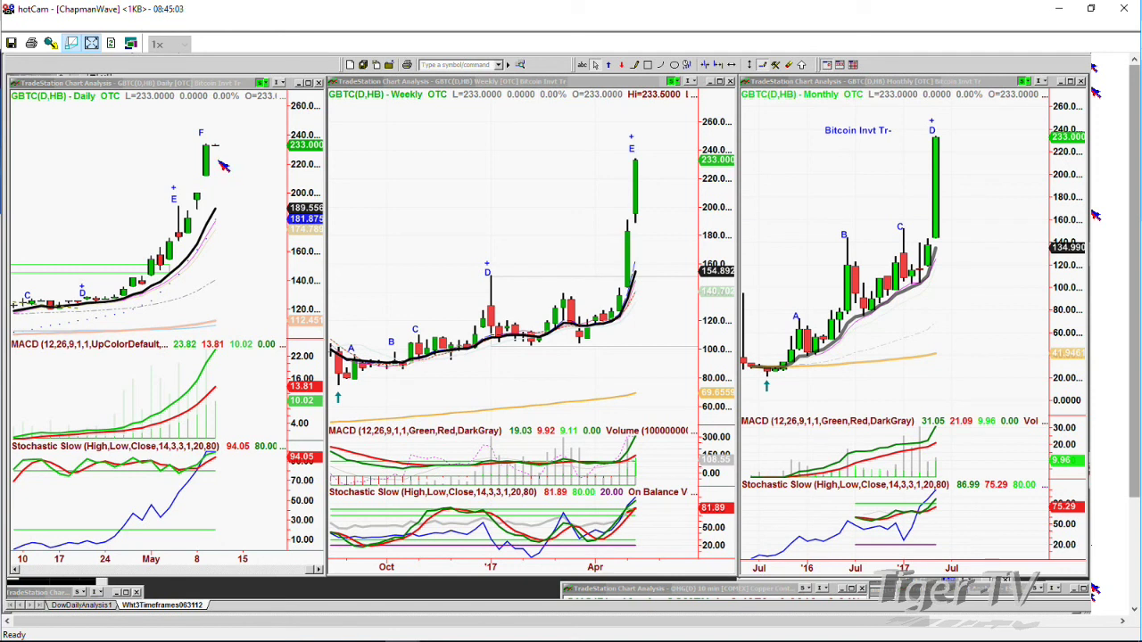
# Step: Move the F label above the latest bar on the daily Bitcoin Investment Trust (GBTC) chart
pyautogui.click(223, 166)
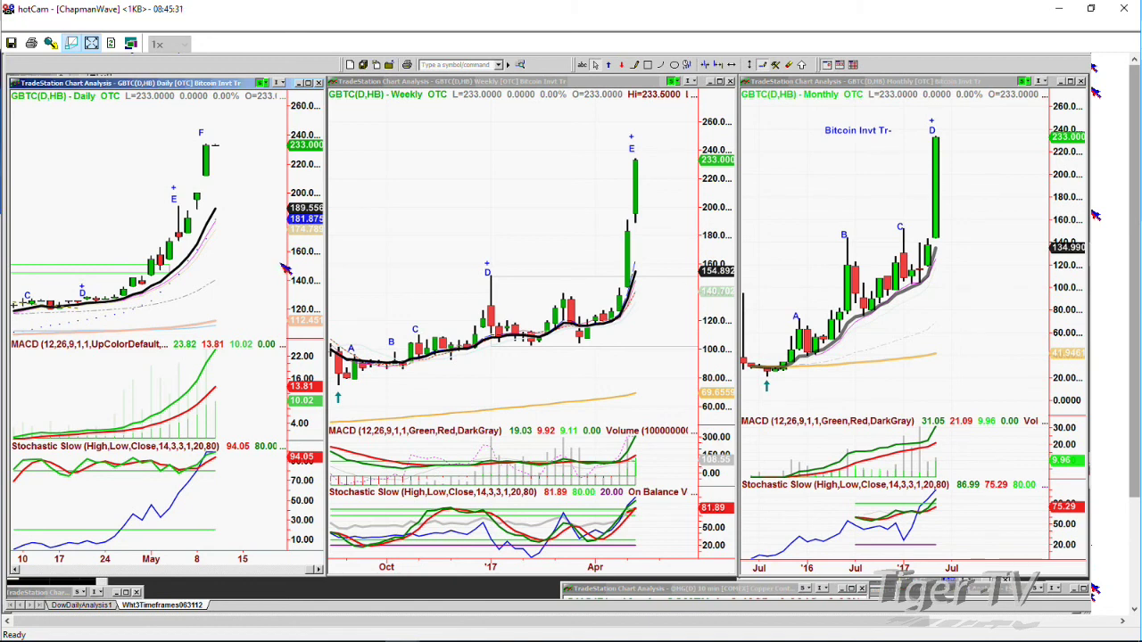
pyautogui.moveTo(203, 98)
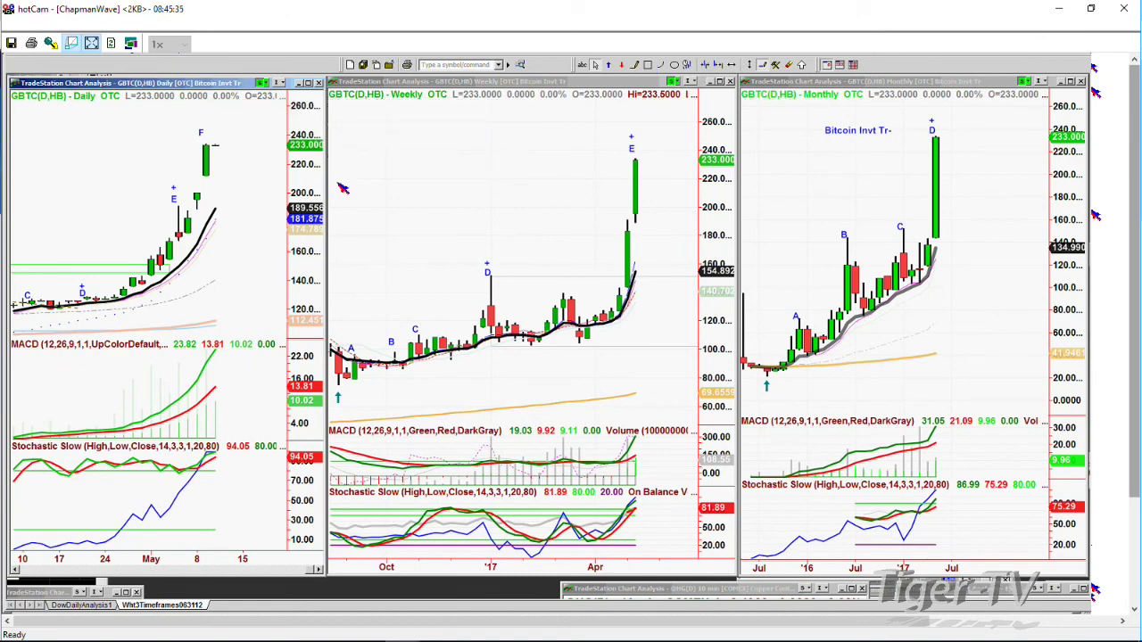
pyautogui.click(210, 165)
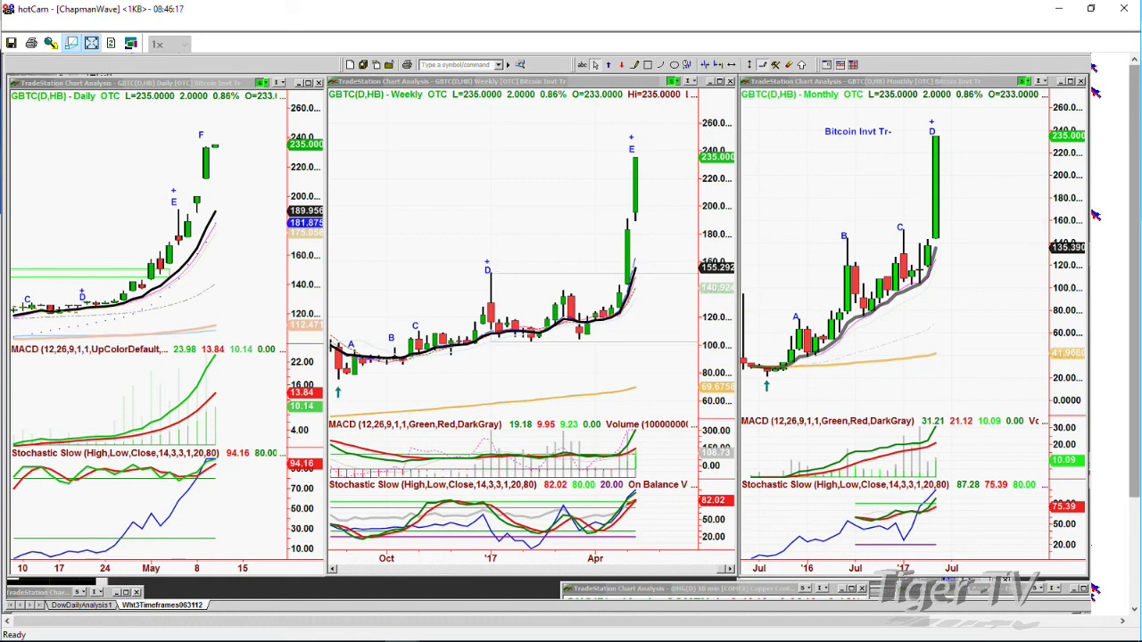
pyautogui.click(502, 275)
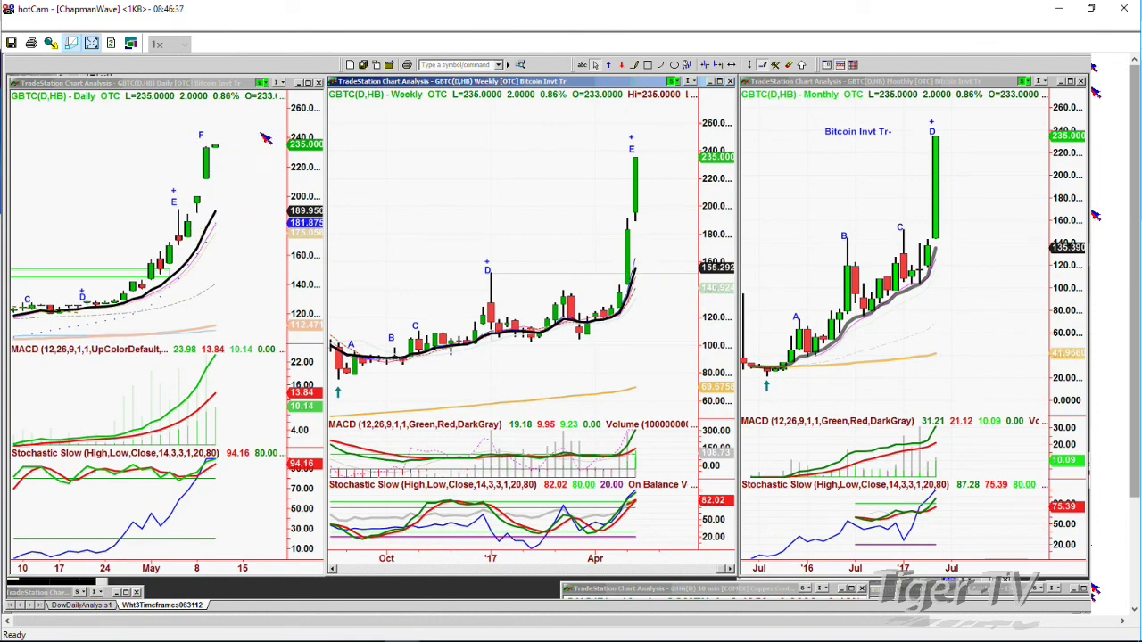
pyautogui.click(206, 136)
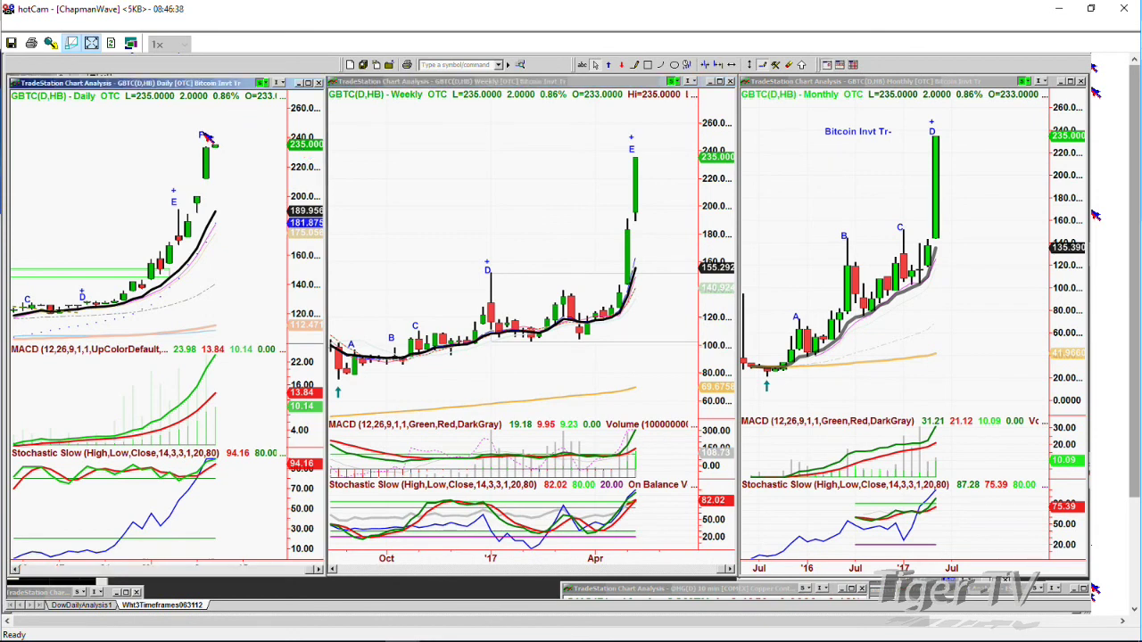
# Step: Load the Treasury bond ETF TLT in the daily, weekly and monthly charts
pyautogui.click(437, 67)
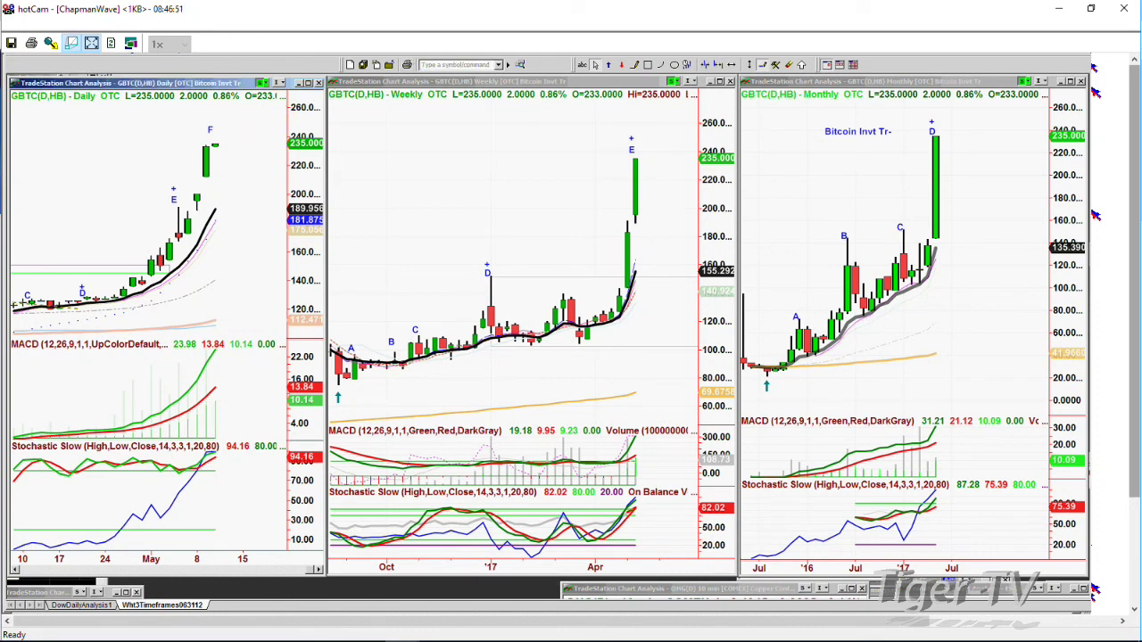
pyautogui.write('TLT')
pyautogui.press('Return')
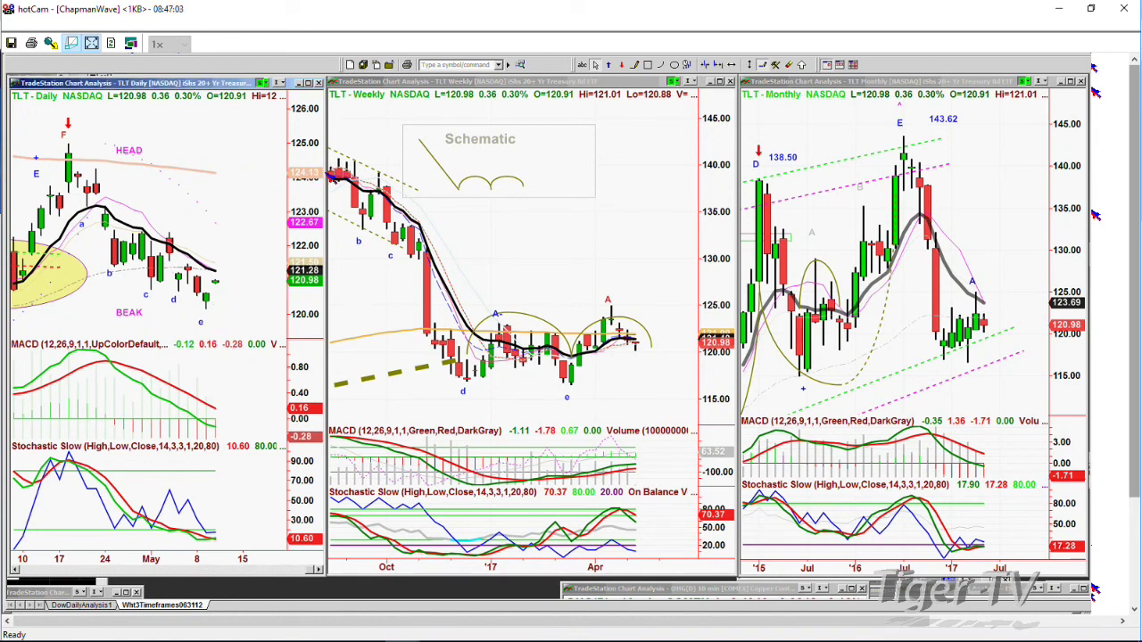
# Step: Widen the daily TLT chart to examine its earlier price history, and narrow it back beside the weekly chart
pyautogui.moveTo(326, 214); pyautogui.dragTo(563, 214)
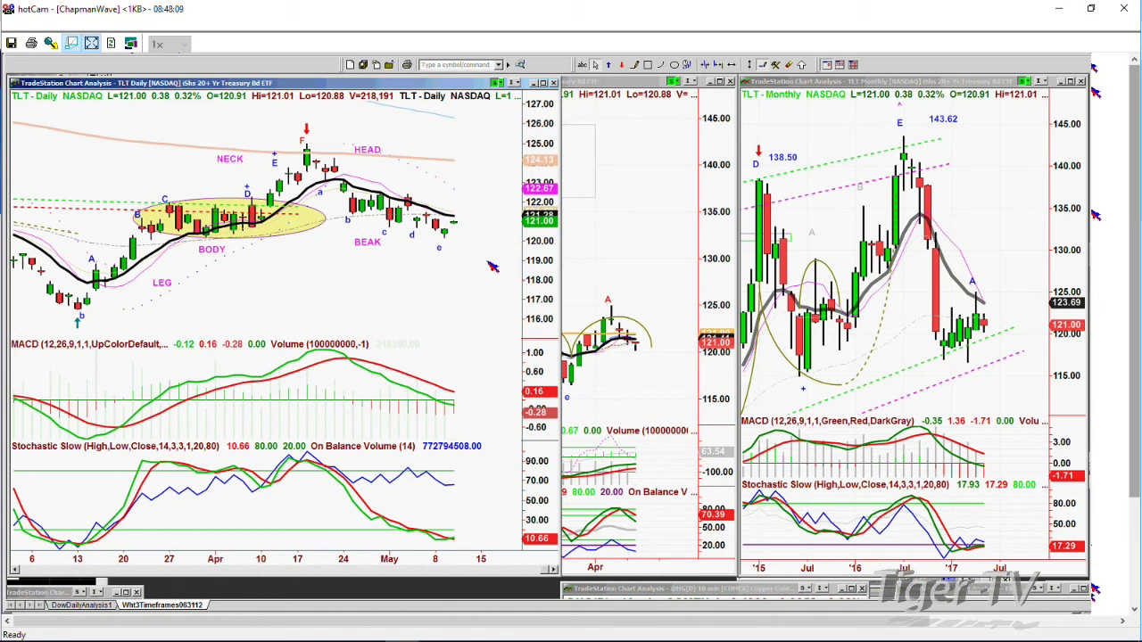
pyautogui.moveTo(564, 275); pyautogui.dragTo(324, 276)
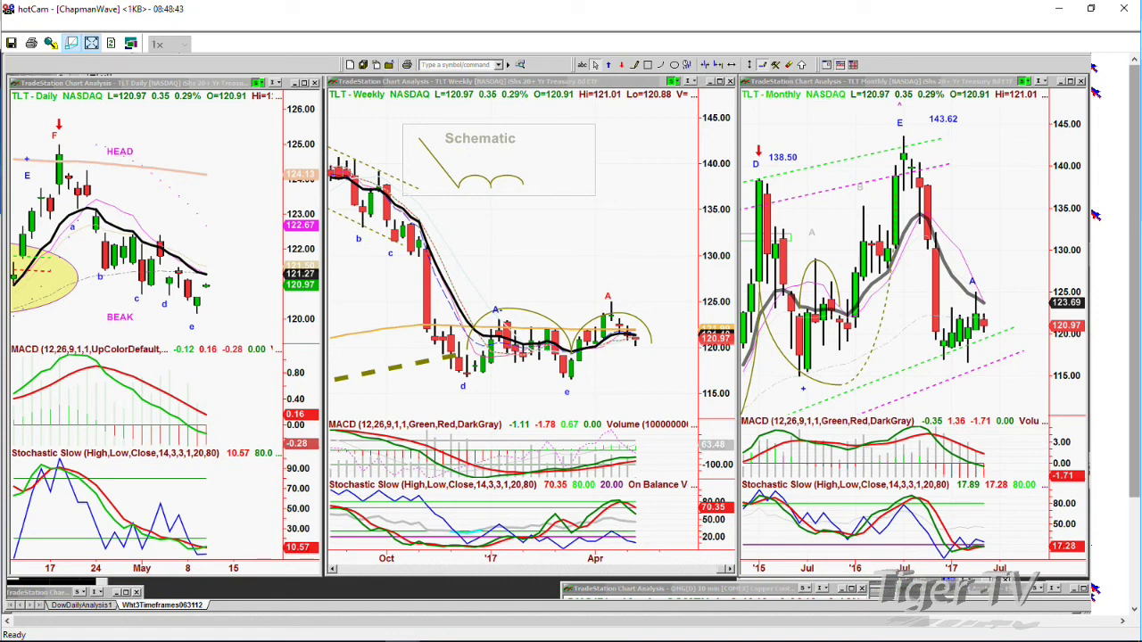
pyautogui.click(617, 308)
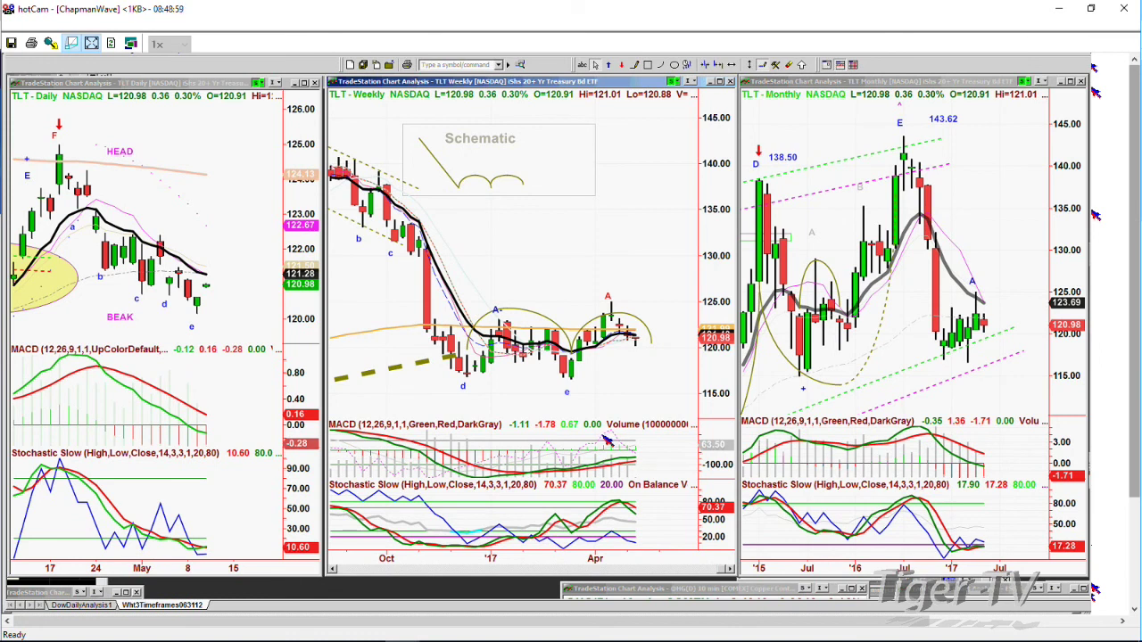
pyautogui.write('t')
pyautogui.write('us')
pyautogui.press('Return')
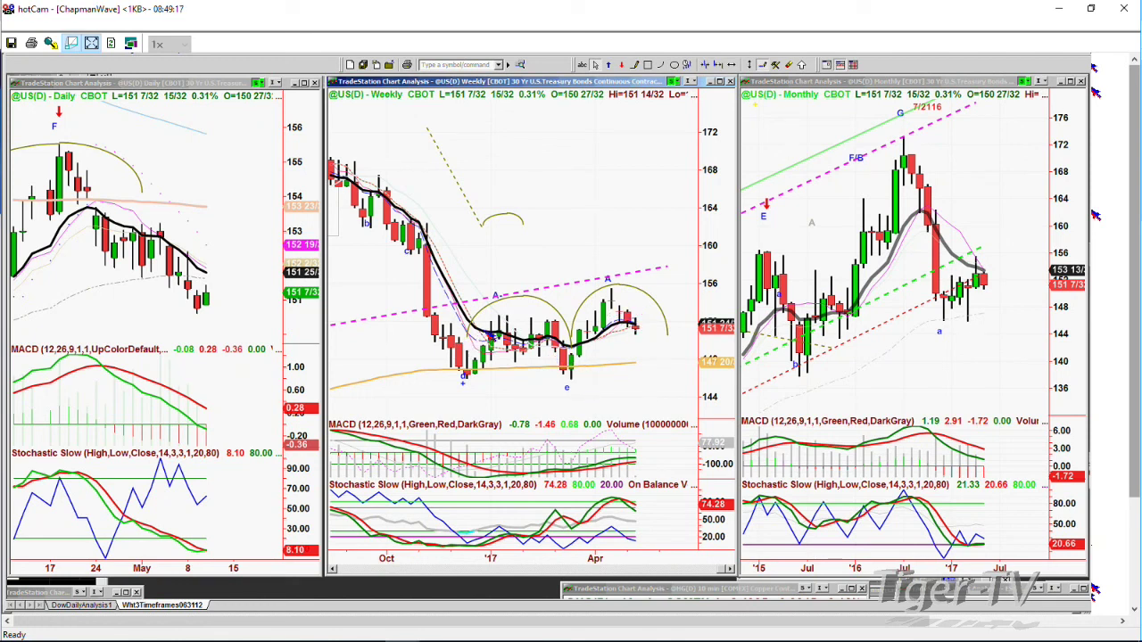
pyautogui.click(614, 252)
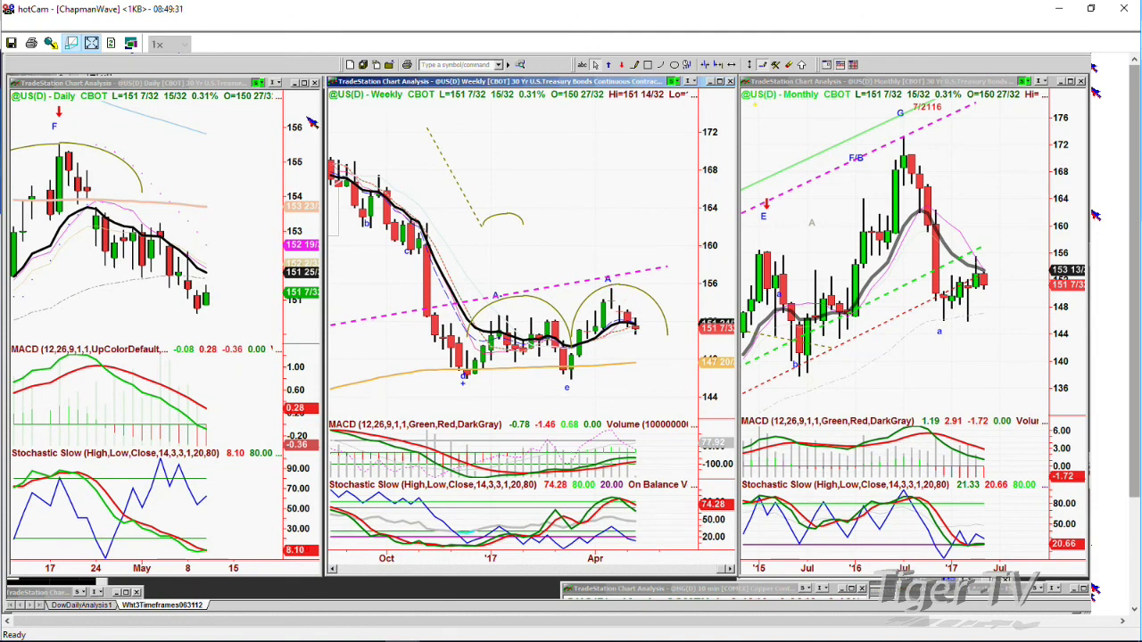
# Step: Load the Dow Jones Industrial Average $INDU in the daily, weekly and monthly charts
pyautogui.click(439, 64)
pyautogui.write('$indu')
pyautogui.press('Return')
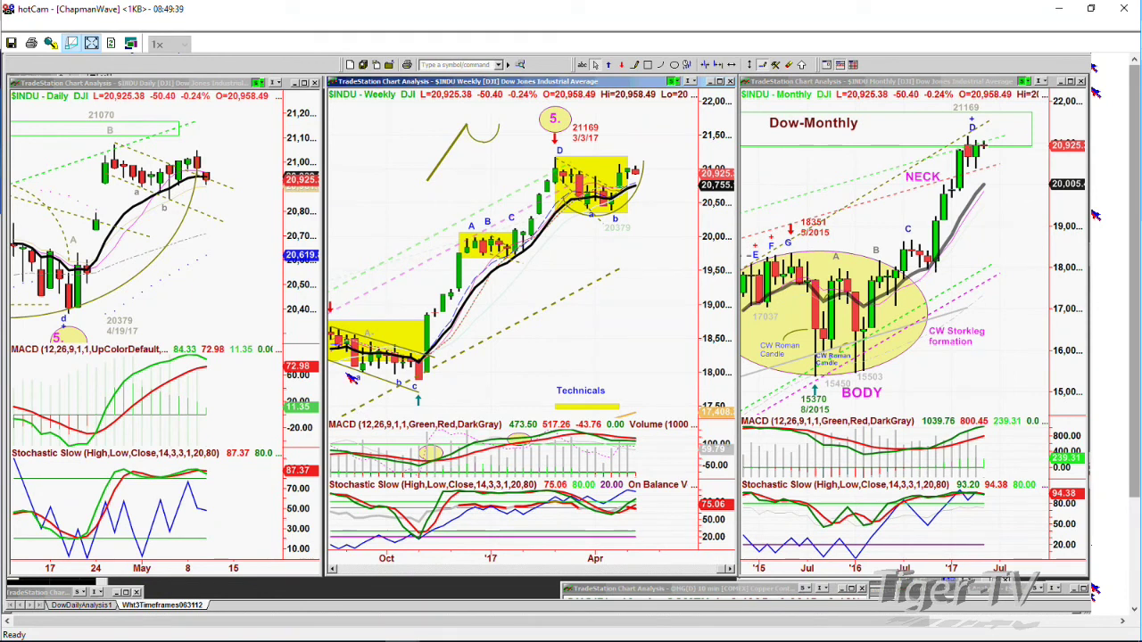
# Step: Mark the isolated green bar around April 24 on the daily Dow chart with a small dotted rectangle
pyautogui.click(231, 208)
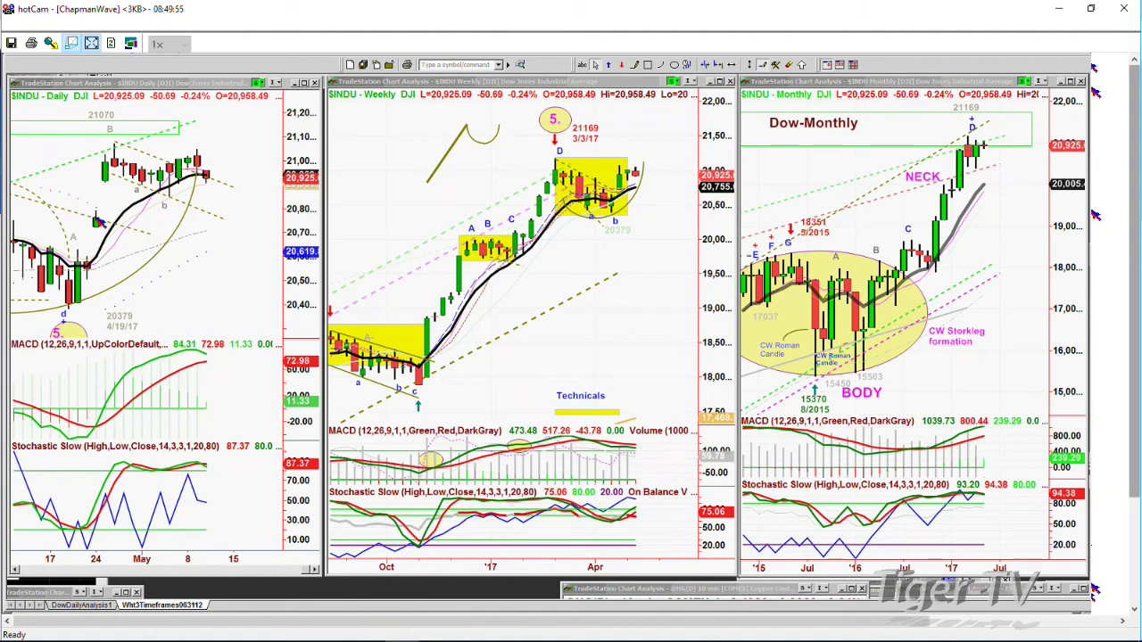
pyautogui.click(100, 221)
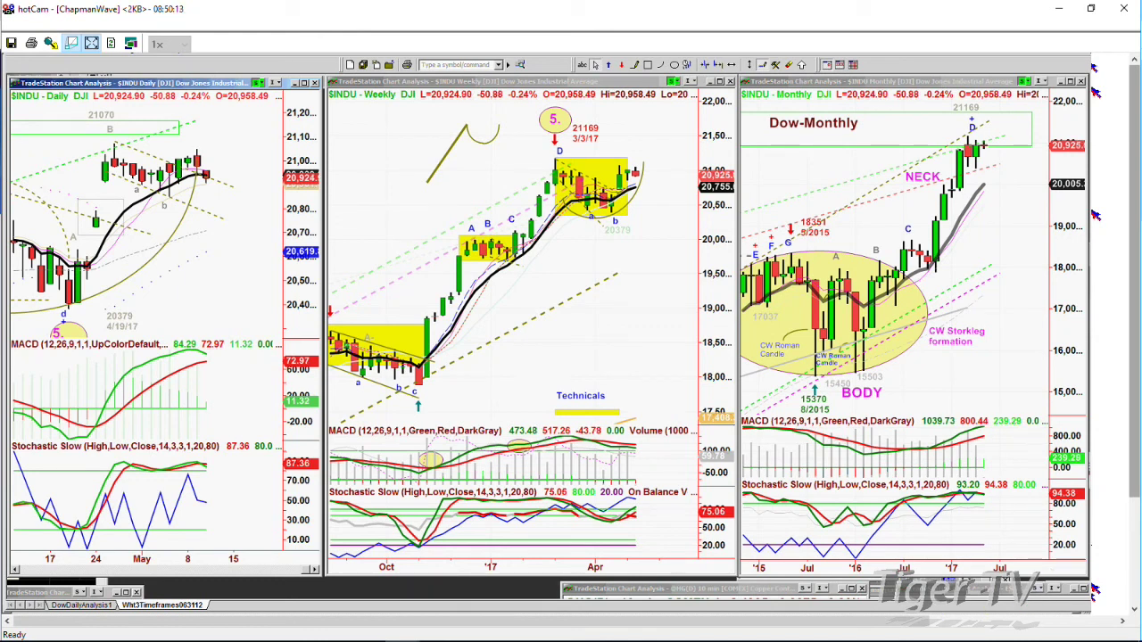
pyautogui.click(463, 66)
pyautogui.write('@SI')
pyautogui.press('Return')
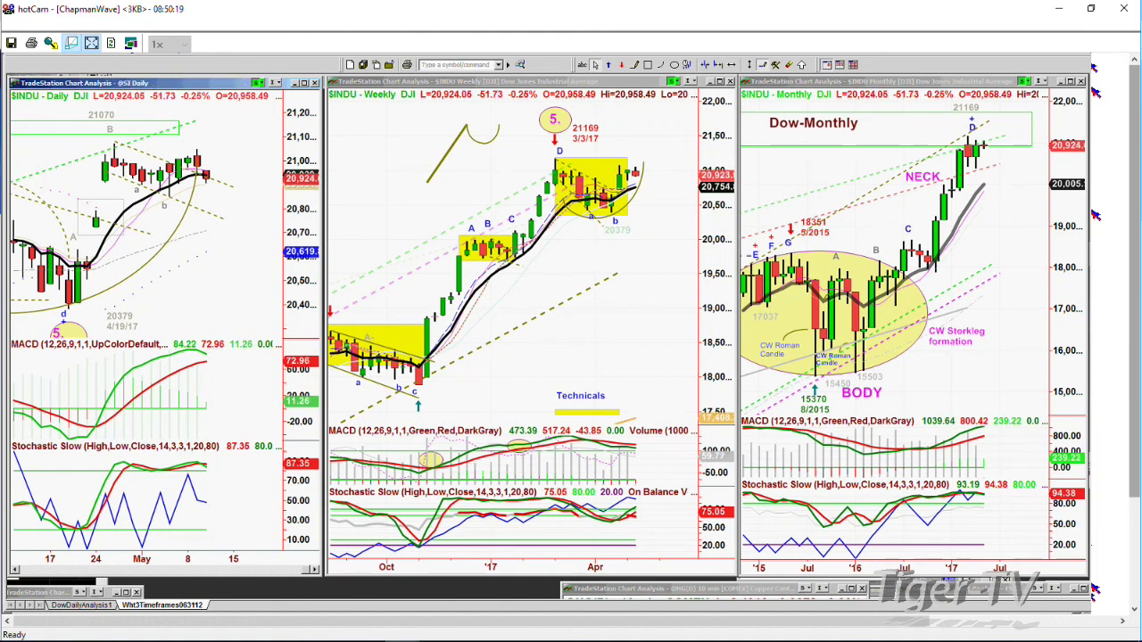